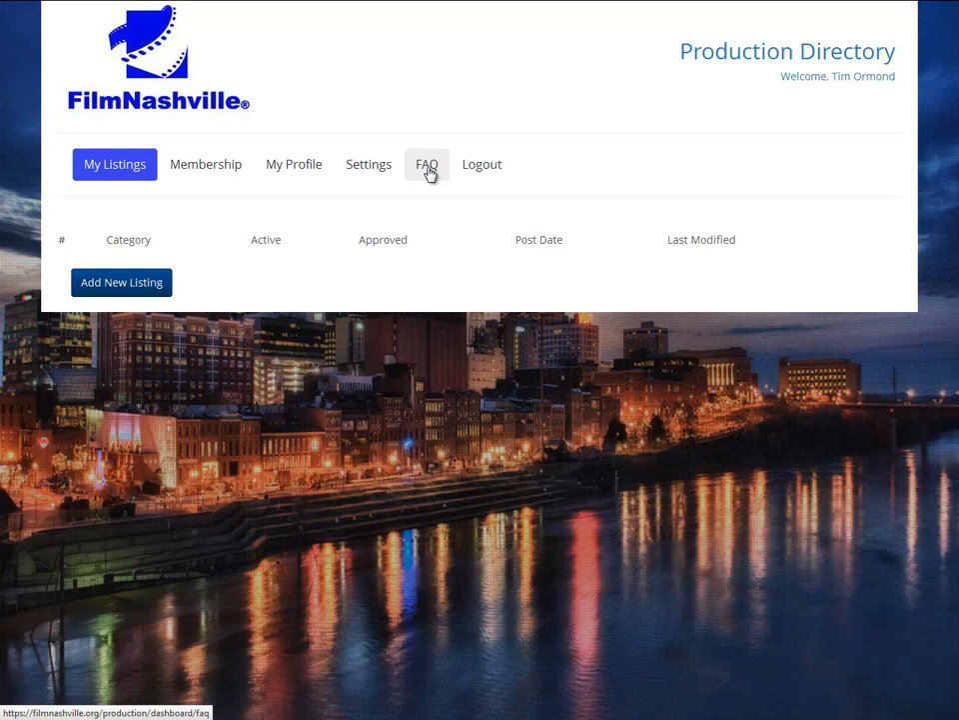
click(125, 174)
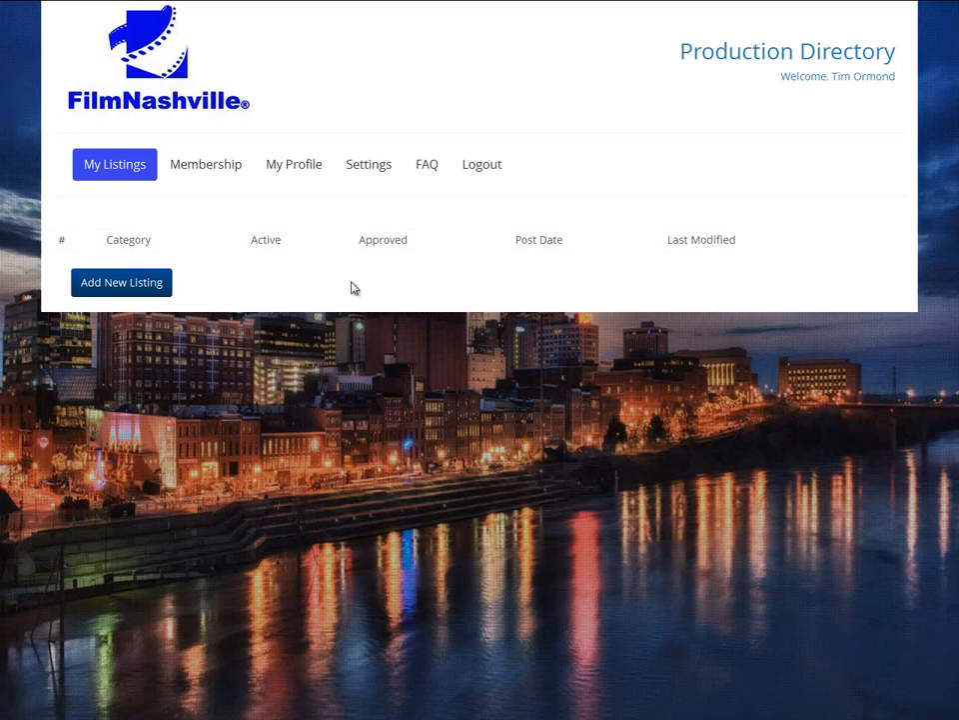
click(127, 288)
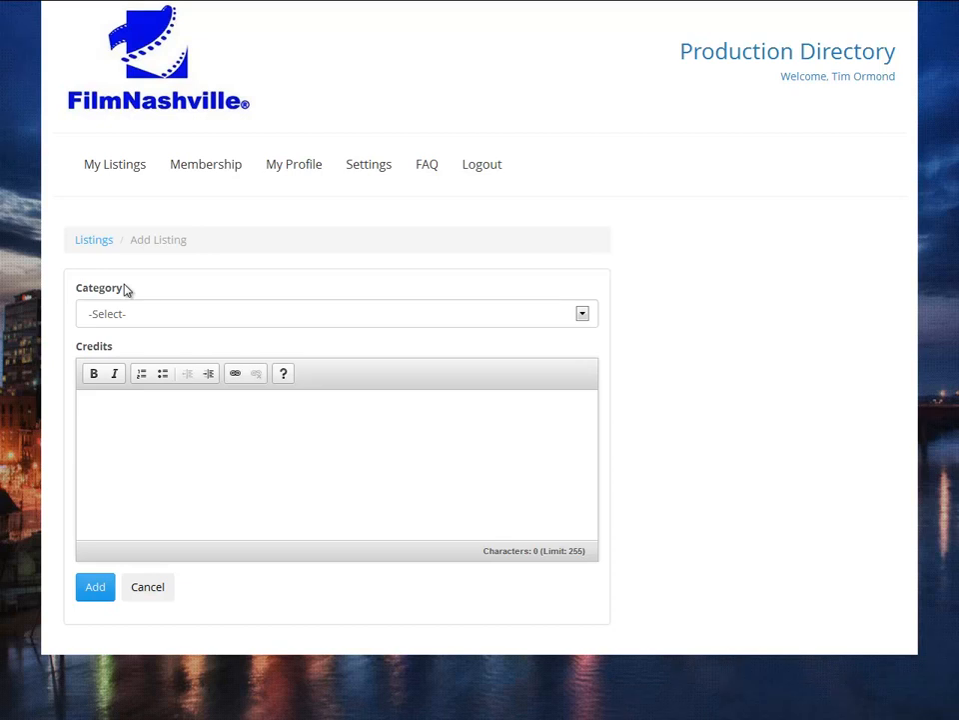
click(301, 169)
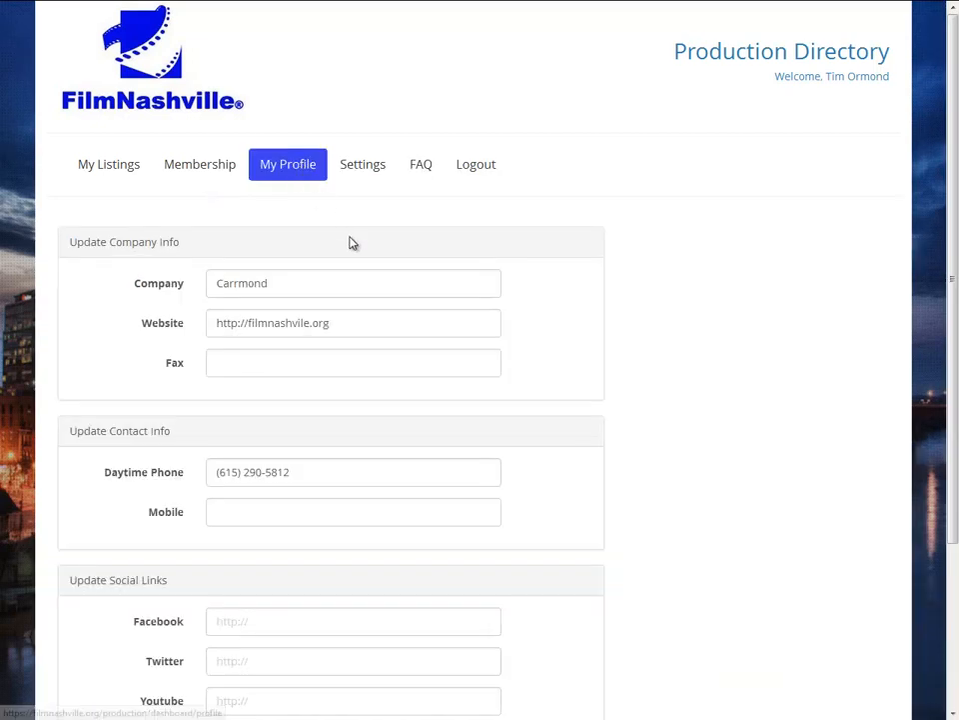
scroll(349, 243, down, 3)
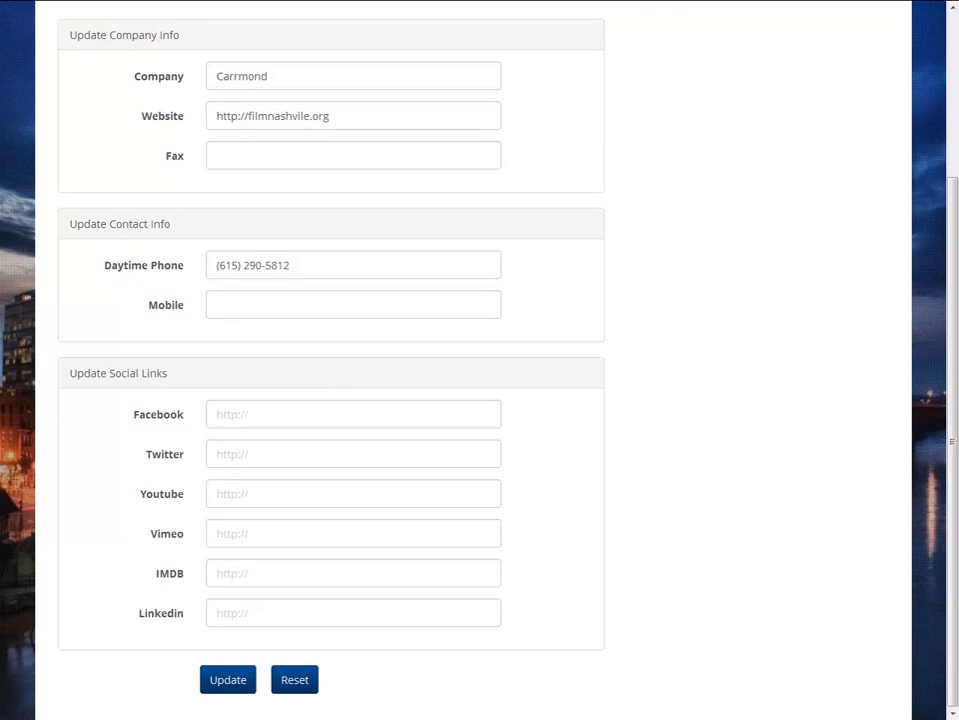
click(267, 408)
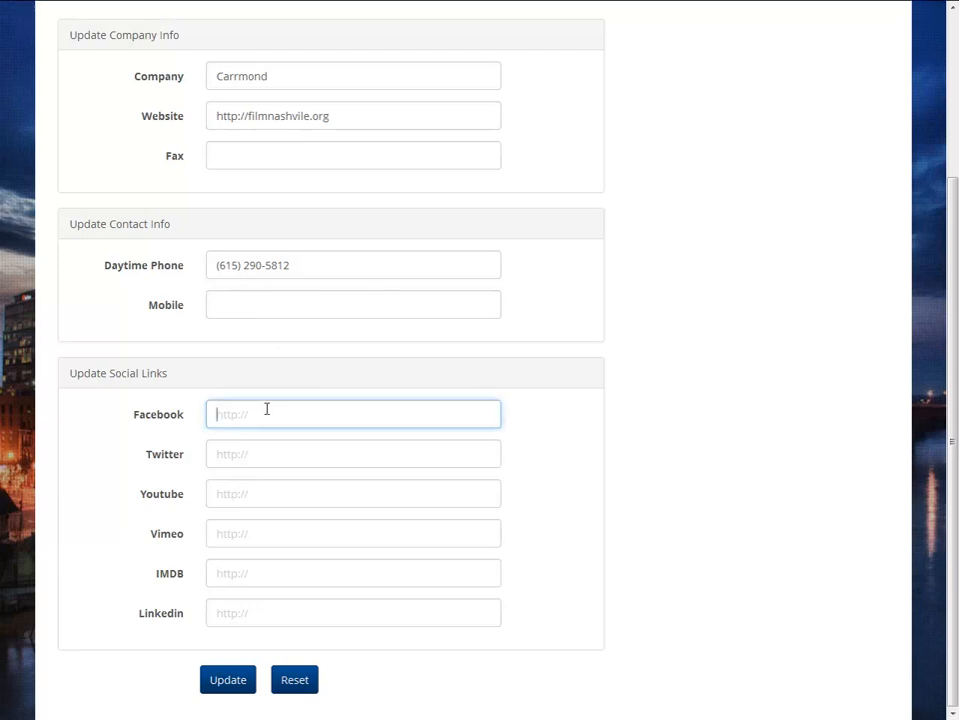
text(https://www.facebook.com/filmnashville)
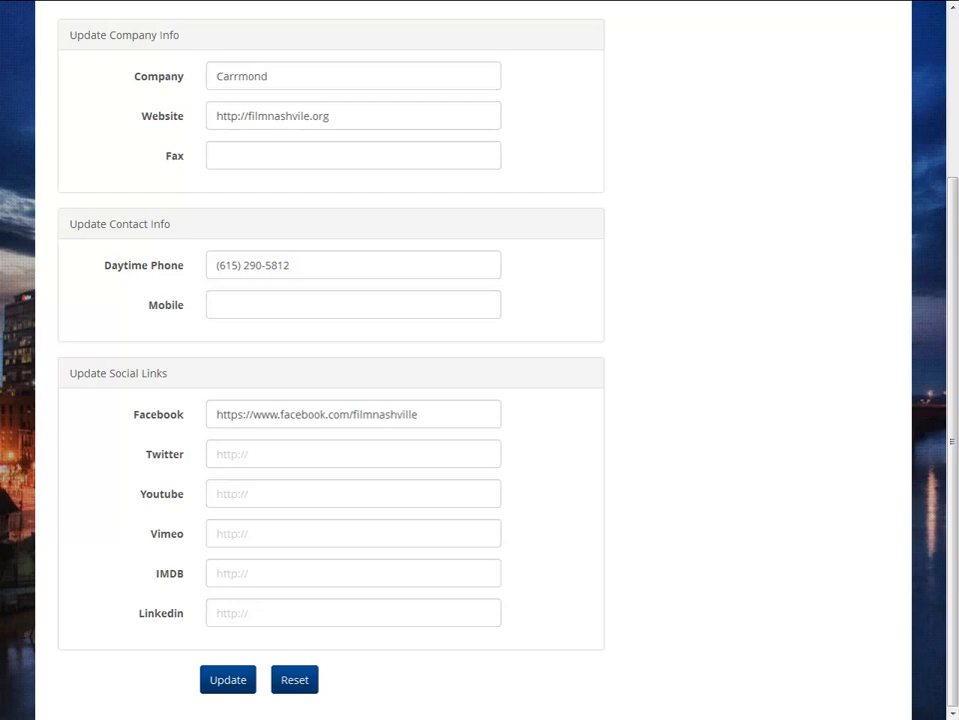
click(225, 454)
text(https://twitter.com/filmnashville)
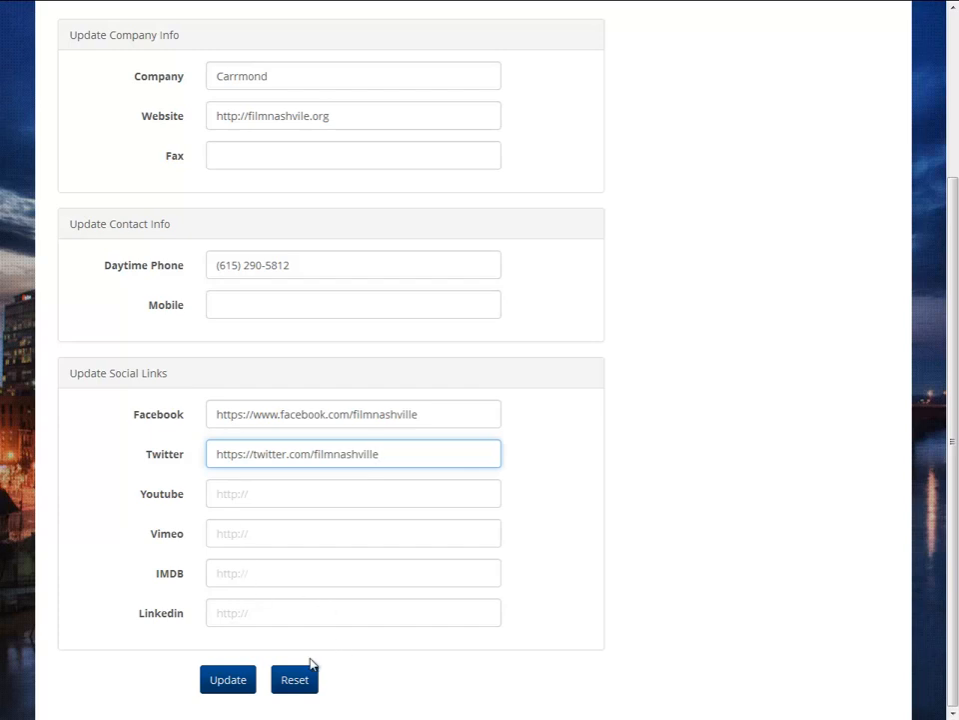
click(240, 688)
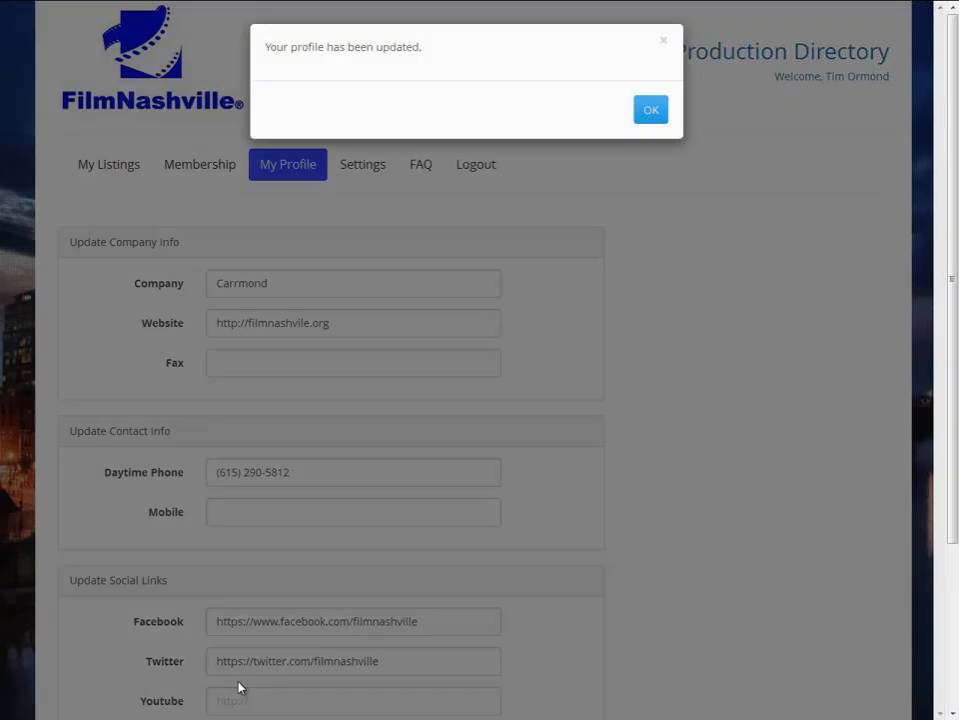
click(641, 117)
Start a new directory listing and set its category to Test
click(114, 169)
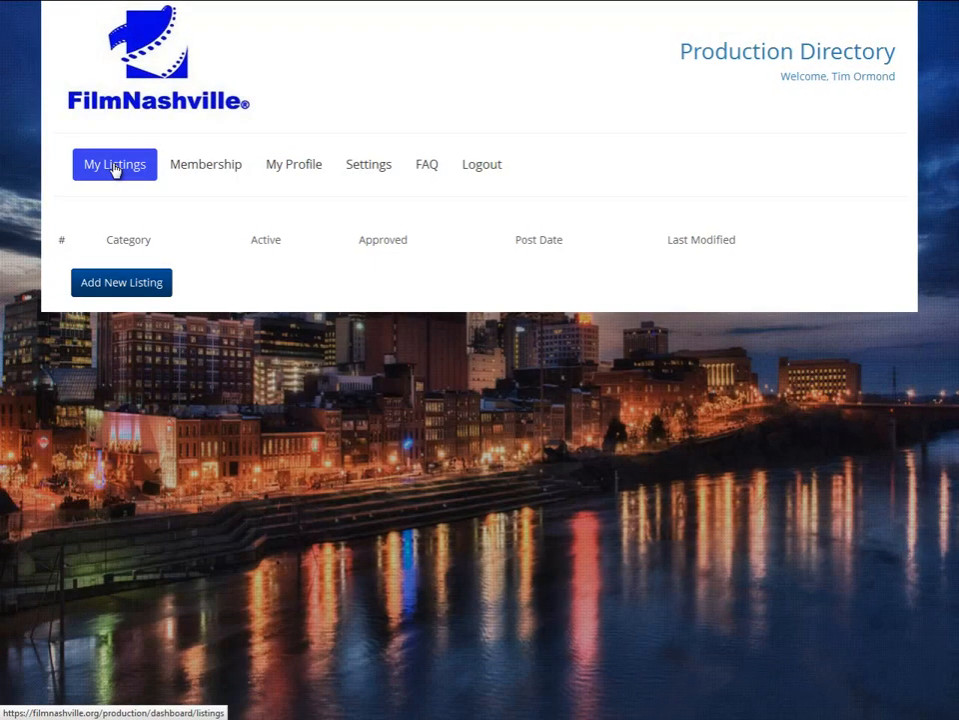
click(120, 287)
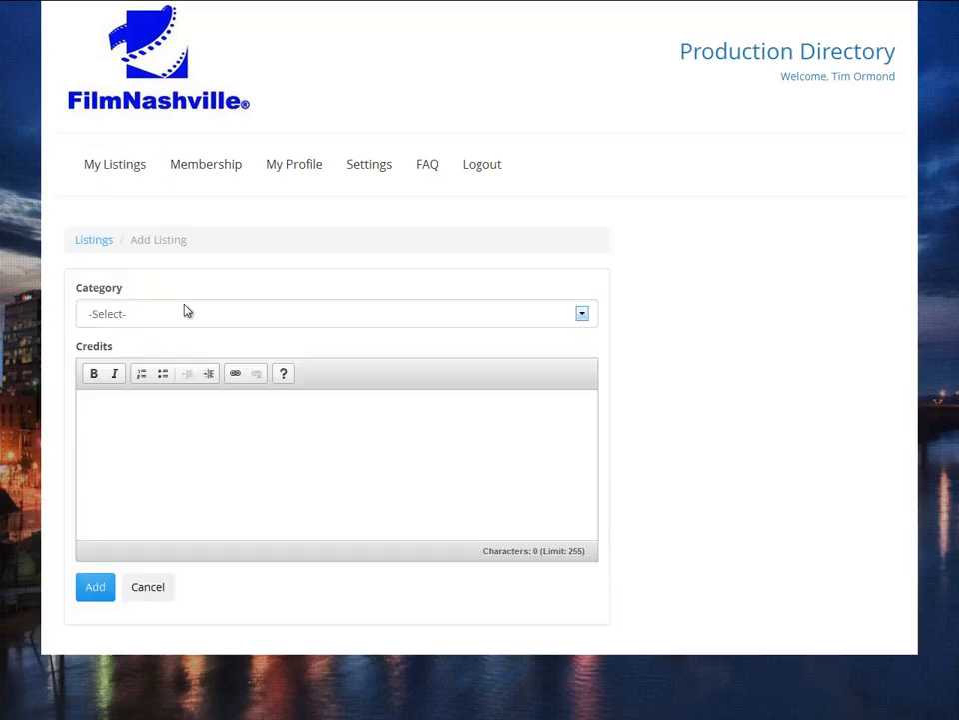
click(582, 315)
key(t)
scroll(298, 435, down, 2)
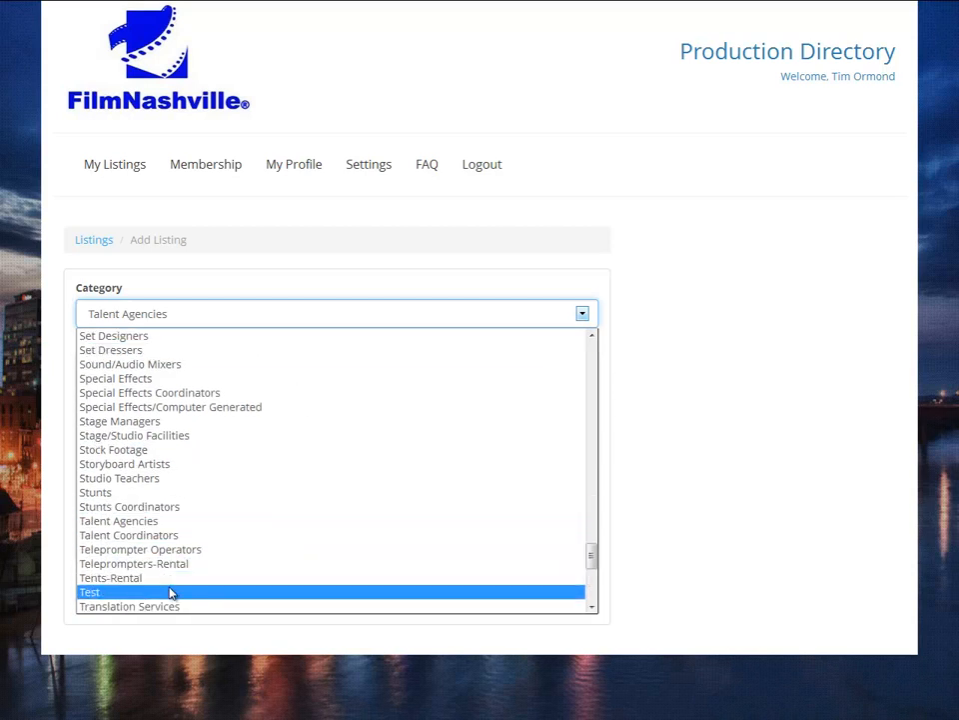
click(171, 592)
Enter the credits "And I'm going to type some text. As a free member you have 255 characters. At this moemnt we still have type 111."
click(131, 465)
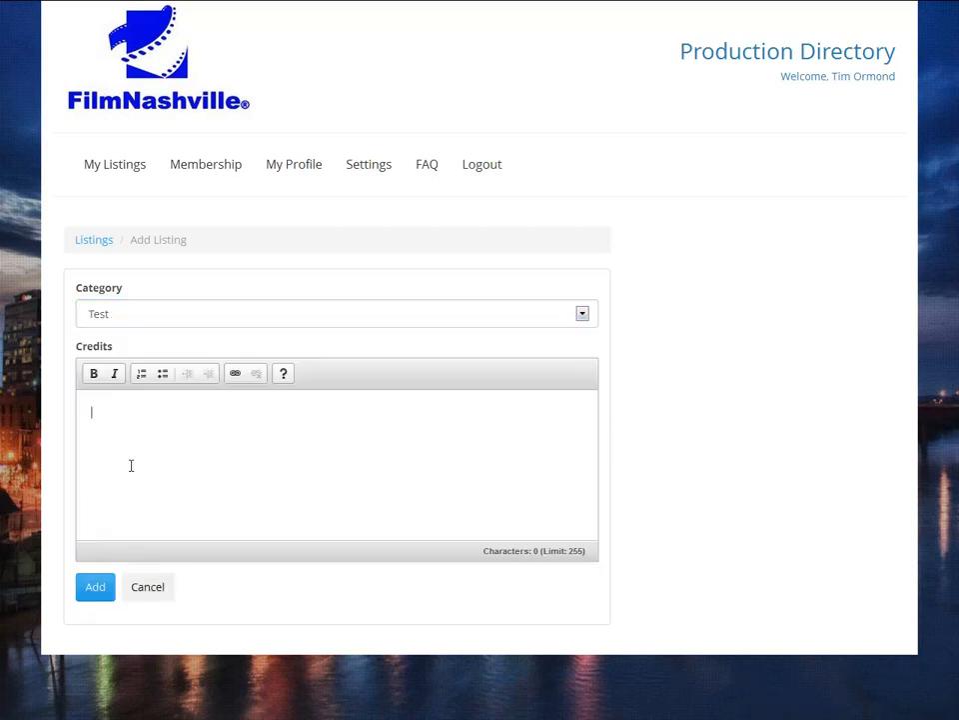
text(Ahe)
key(BackSpace)
key(BackSpace)
text(nd I'm going to type)
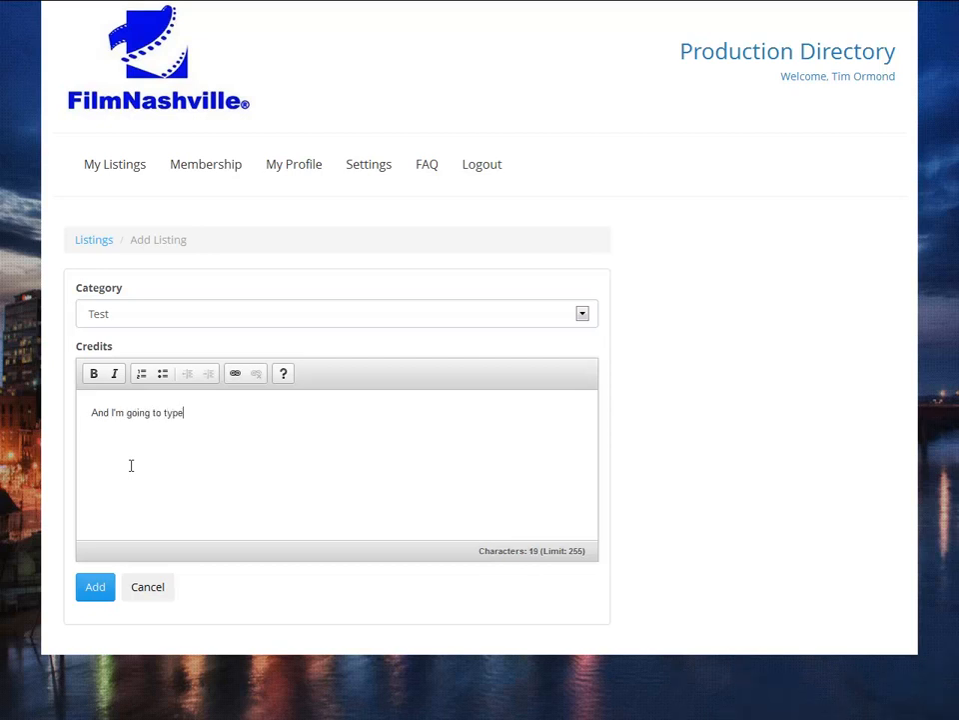
text( some text)
text(.  As a free member you have 255)
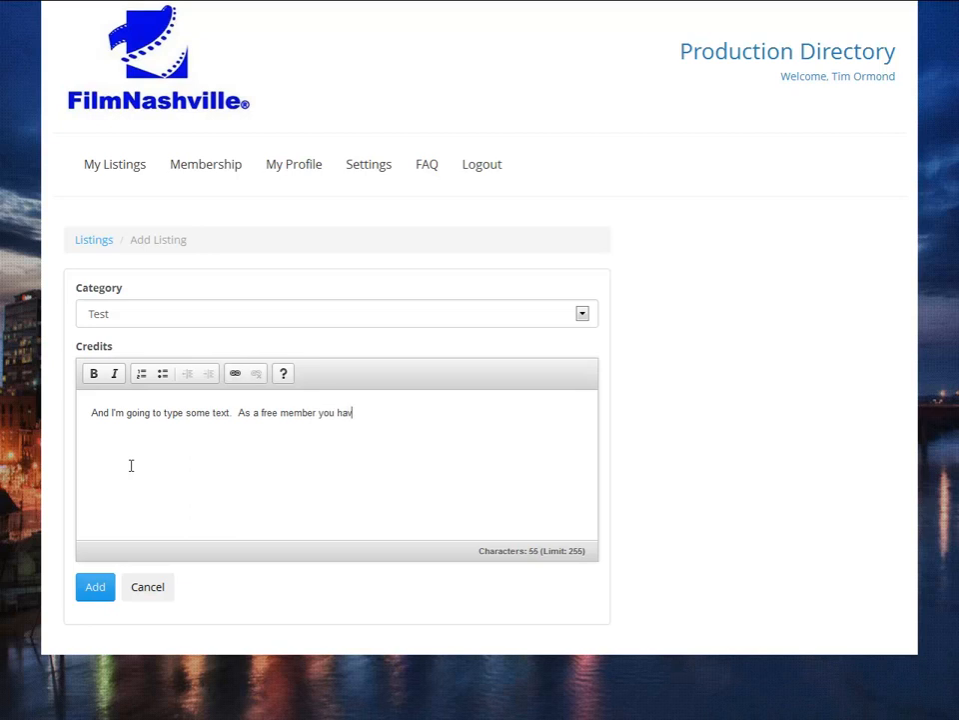
text( characters)
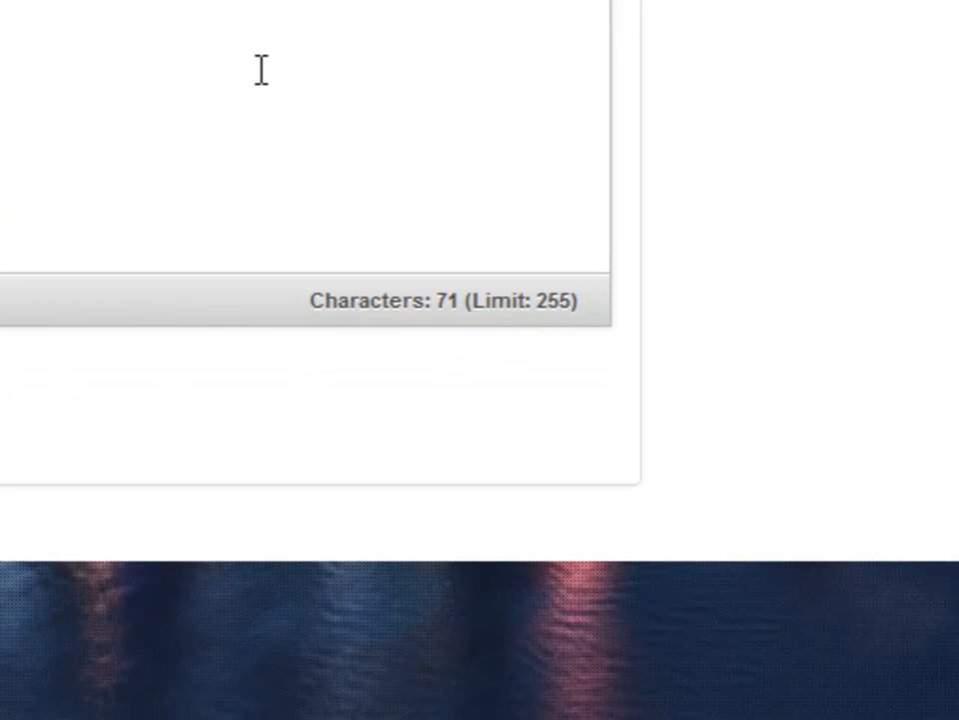
text(asdfasdfasdfasdfasdfasdfasdfasdfasdfa)
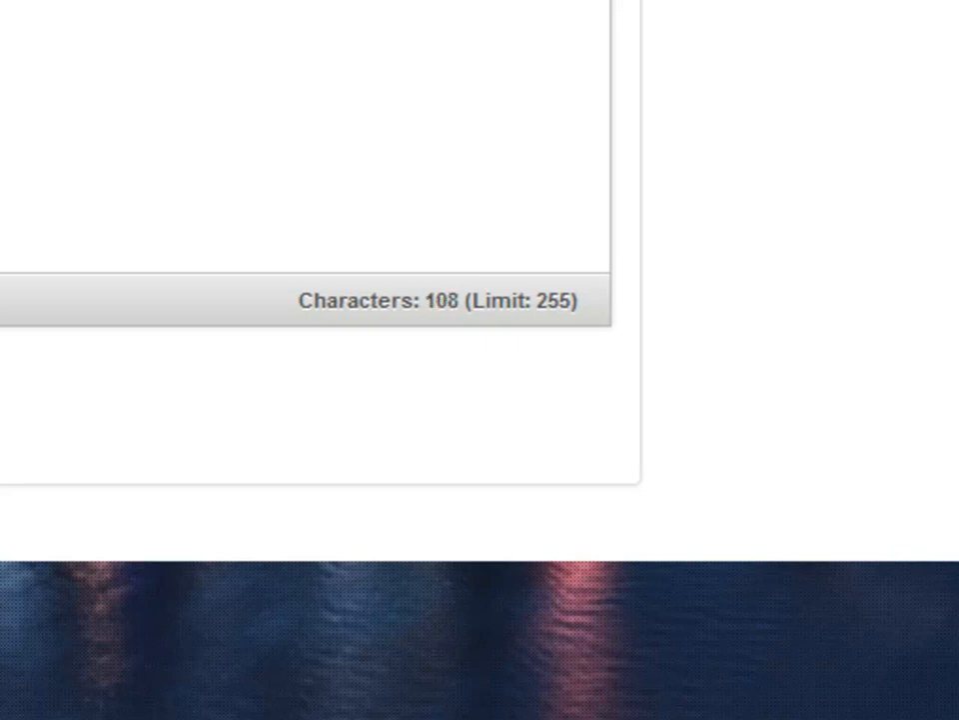
text(sd)
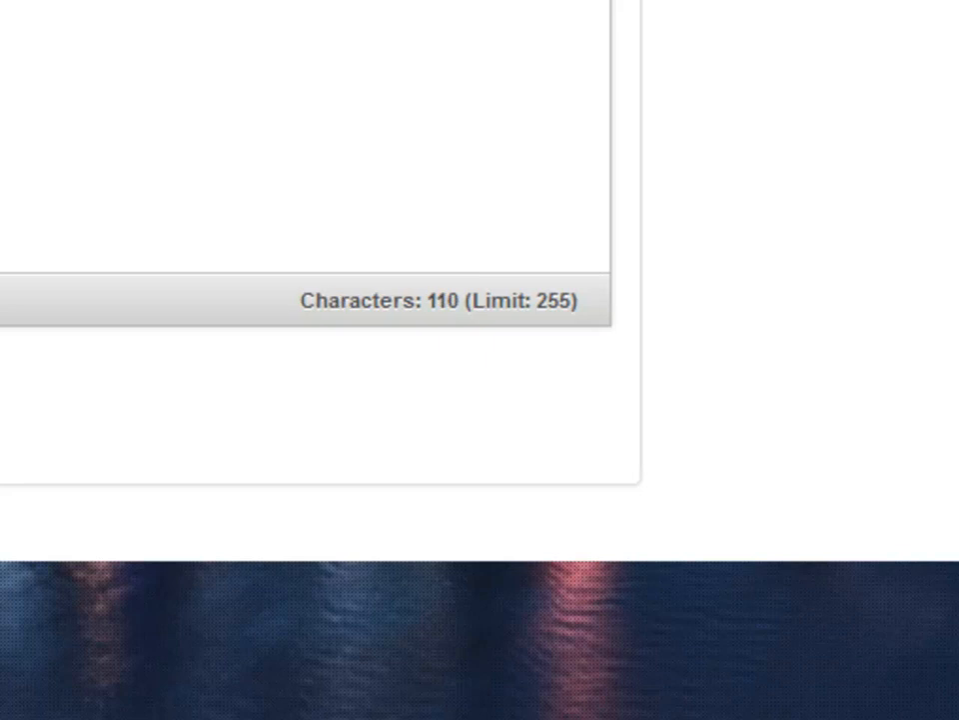
text(1)
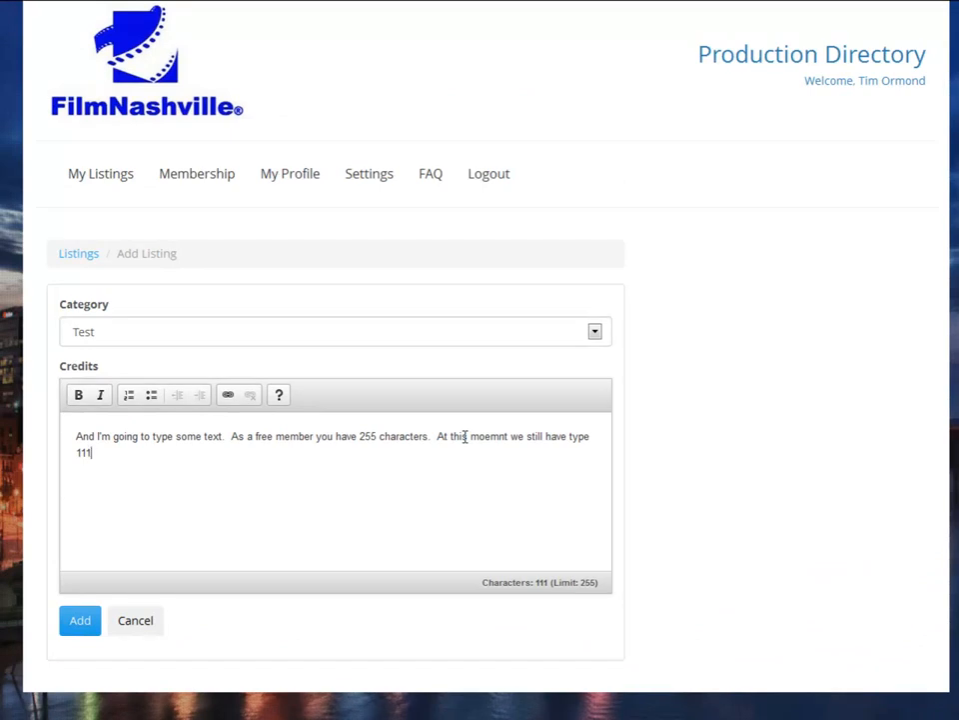
text(.)
Make the words "free membe" bold in the listing's credits text
drag(255, 436, 311, 437)
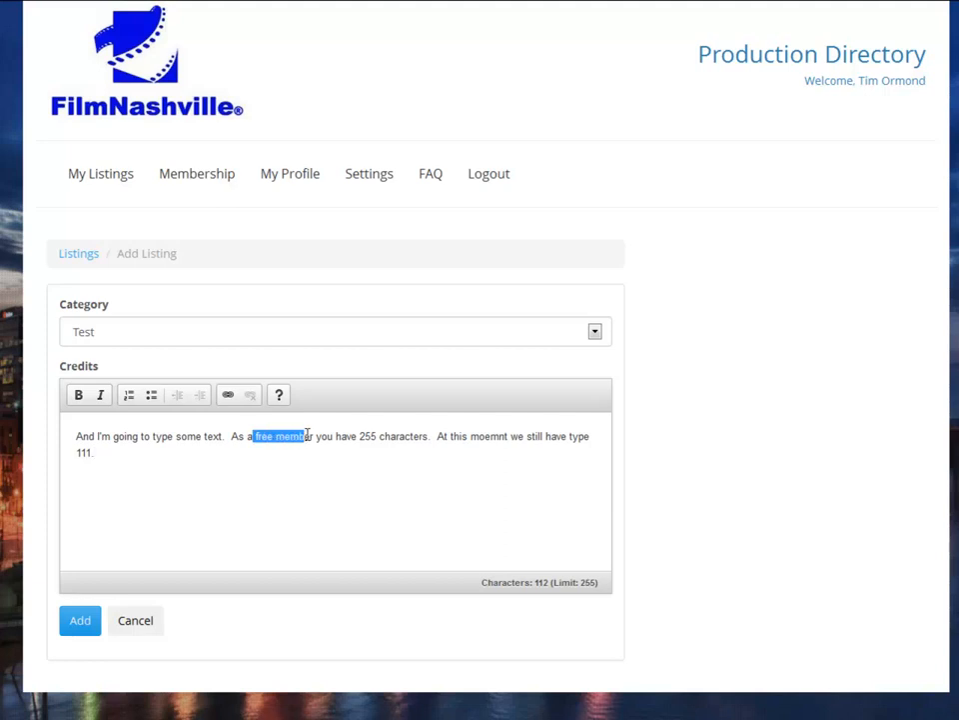
click(78, 395)
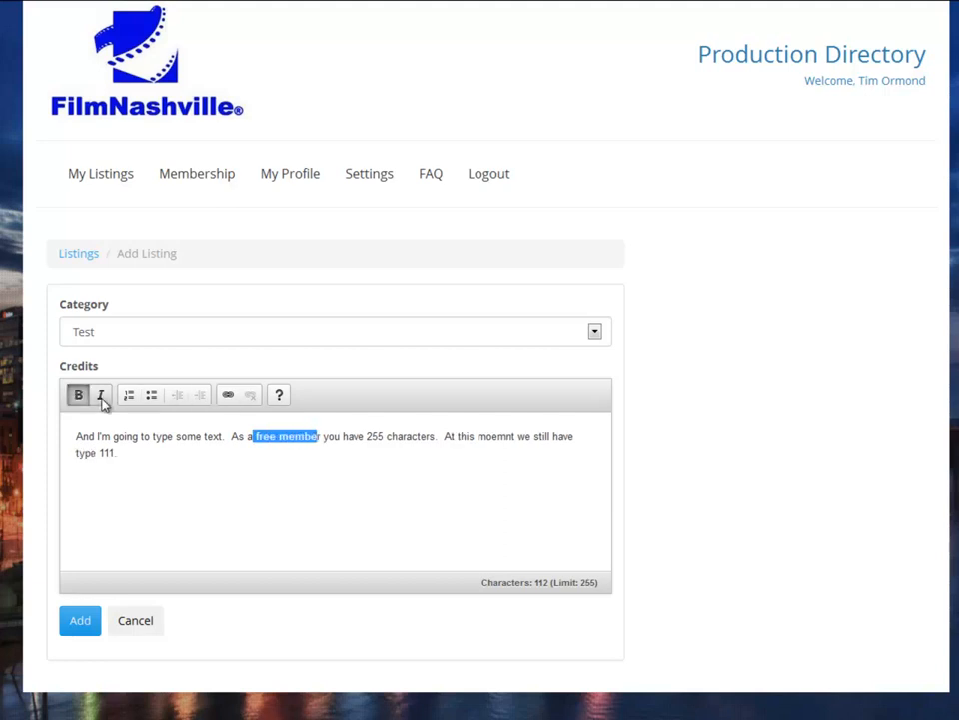
Add a bulleted list with "list 1" and "list 2" below the credits paragraph and submit the listing
click(118, 452)
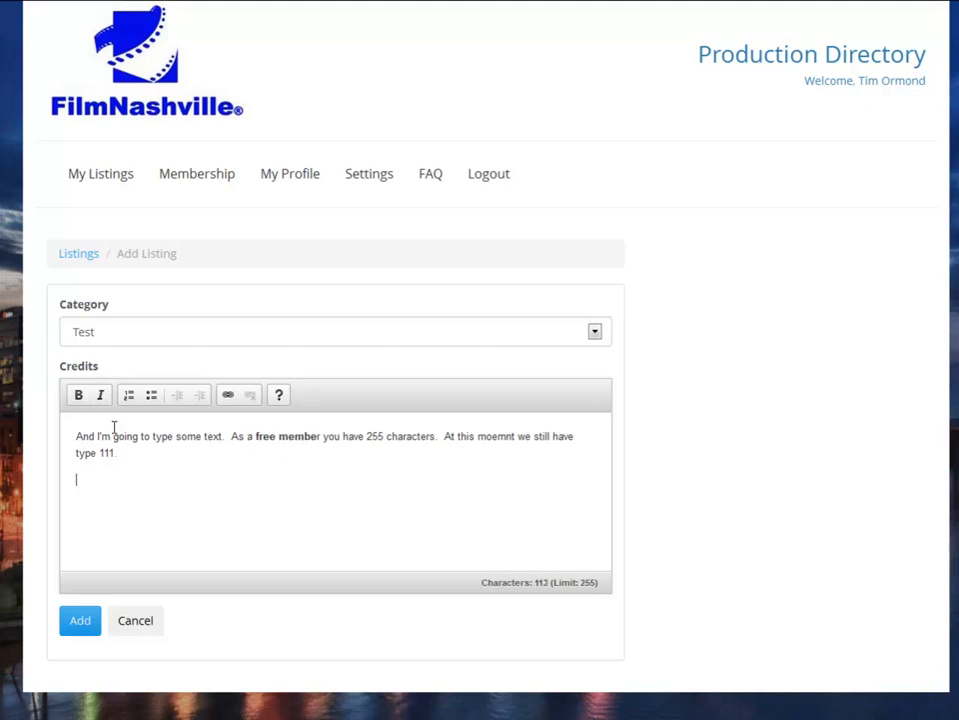
click(152, 396)
text(list 1)
key(Return)
text(list 2)
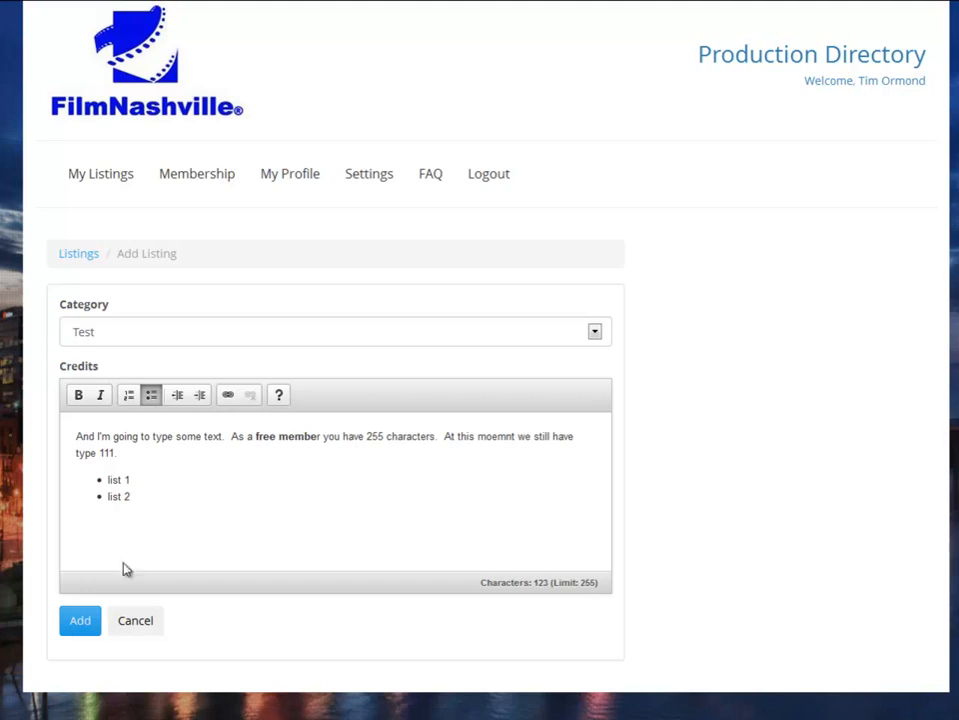
click(80, 624)
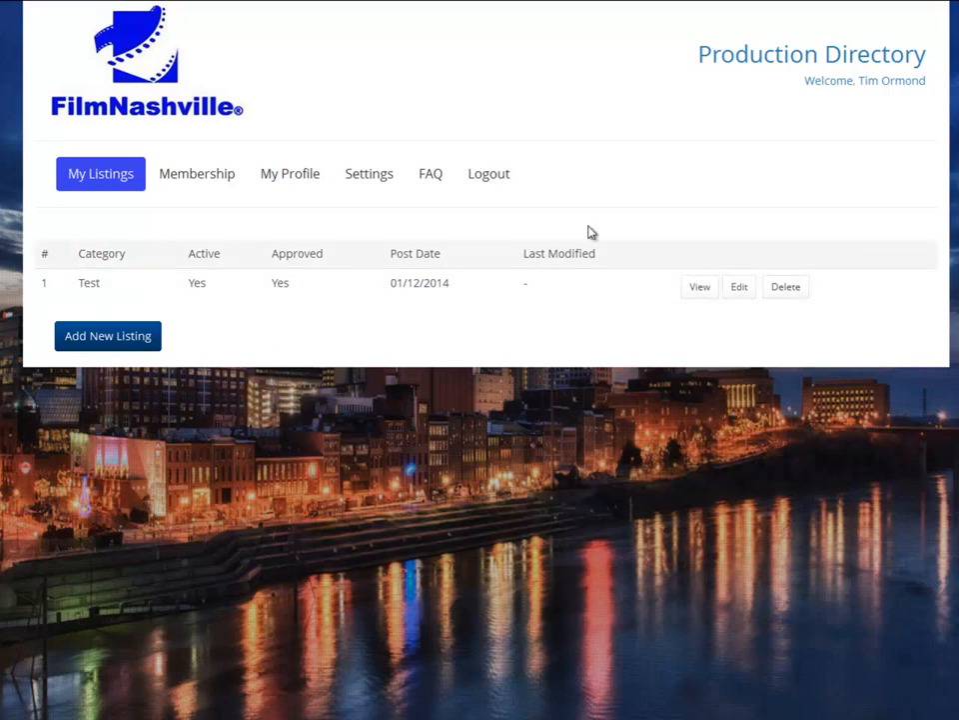
View the Test listing's details and the current membership and upgrade options
click(700, 287)
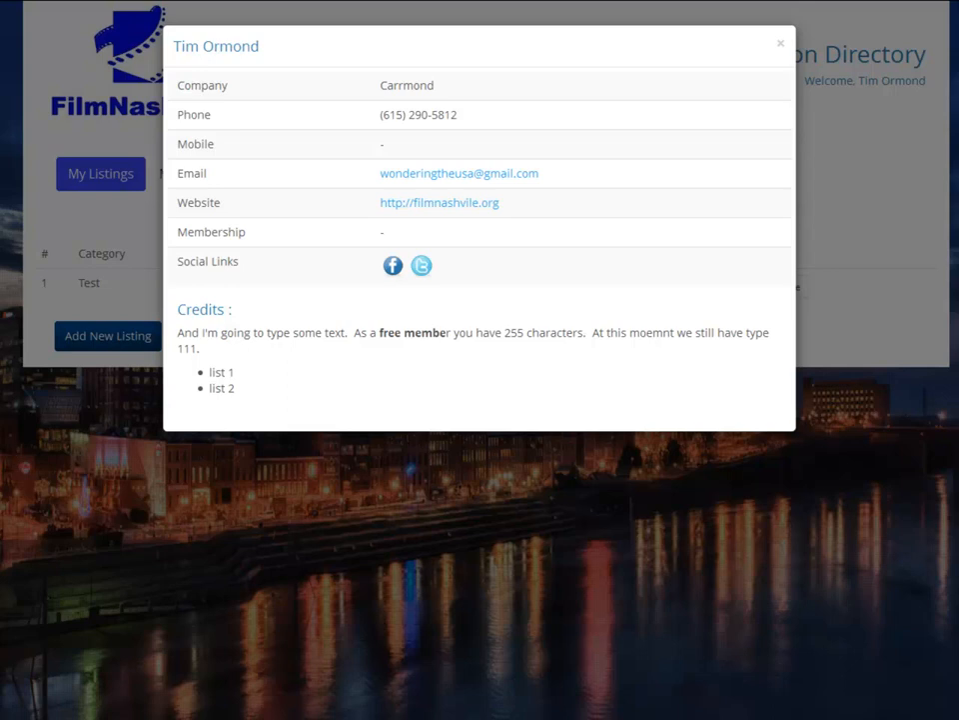
key(Escape)
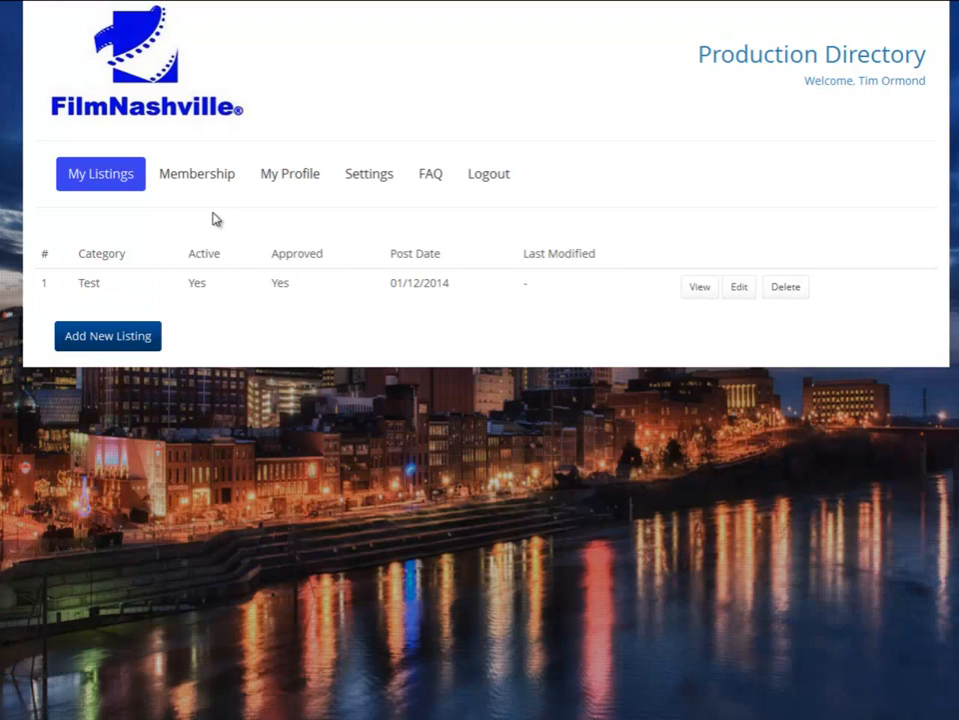
click(199, 183)
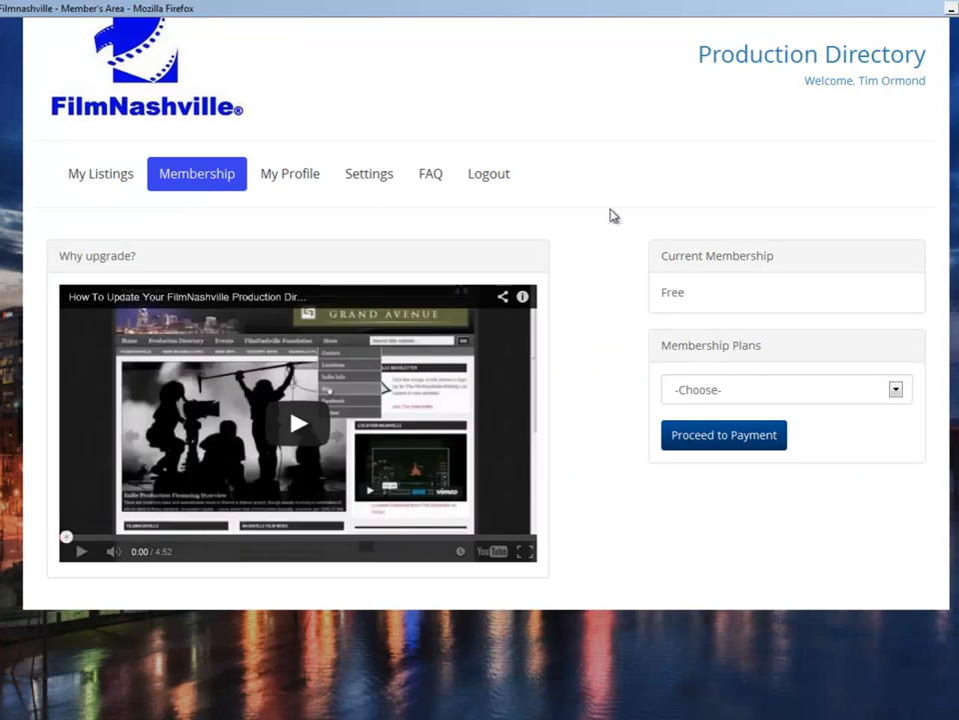
Log out and sign back in with the member's e-mail address and account password, declining to save the login in RoboForm
click(489, 176)
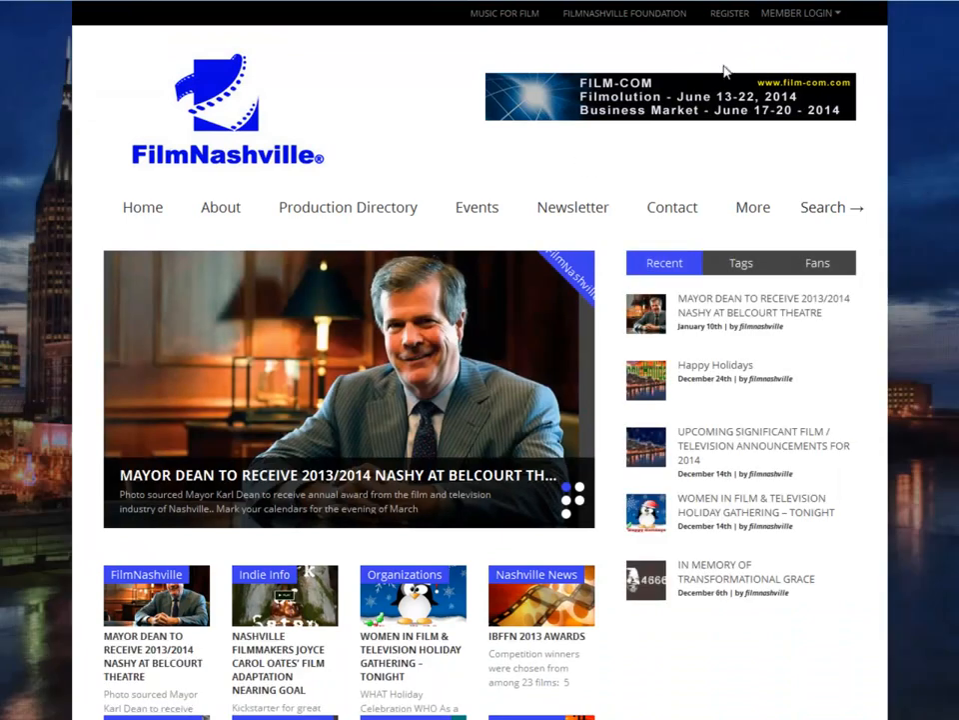
click(808, 12)
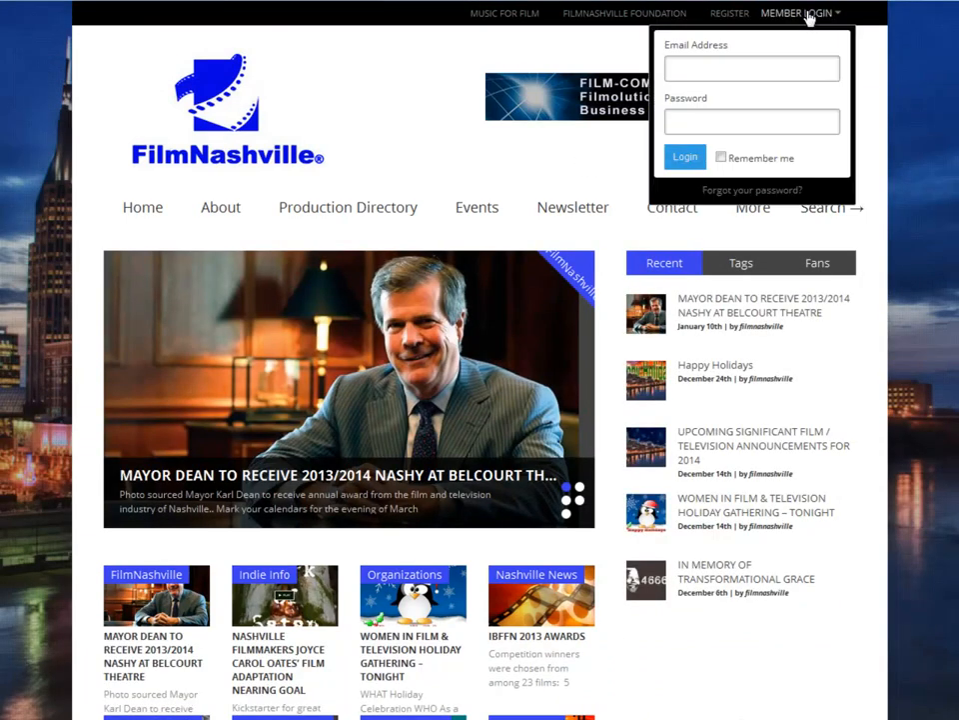
click(704, 71)
text(w)
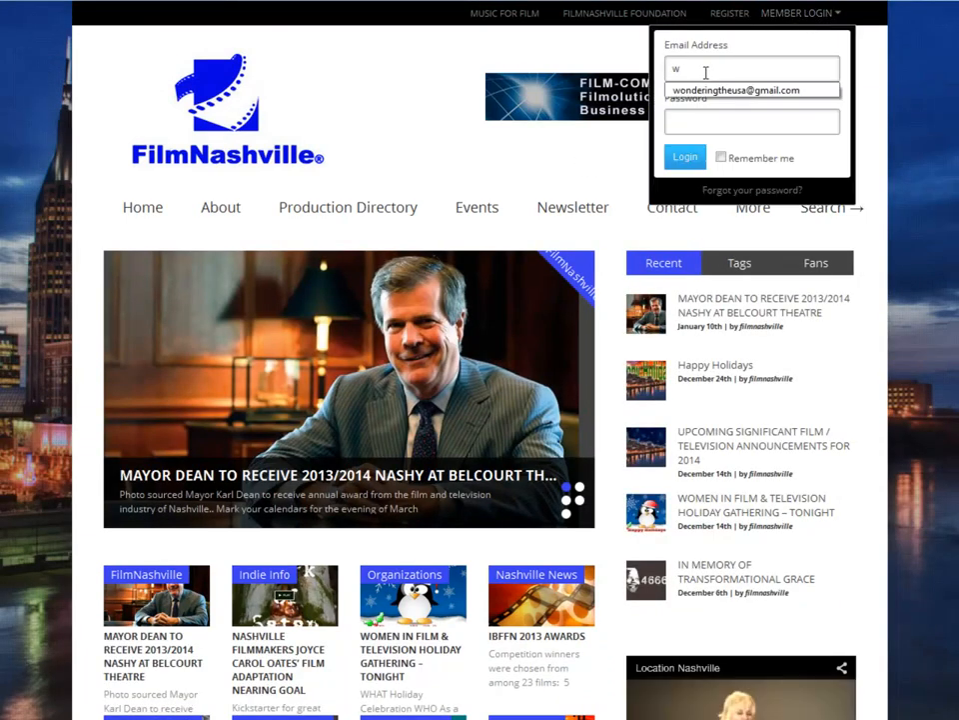
click(706, 92)
click(688, 122)
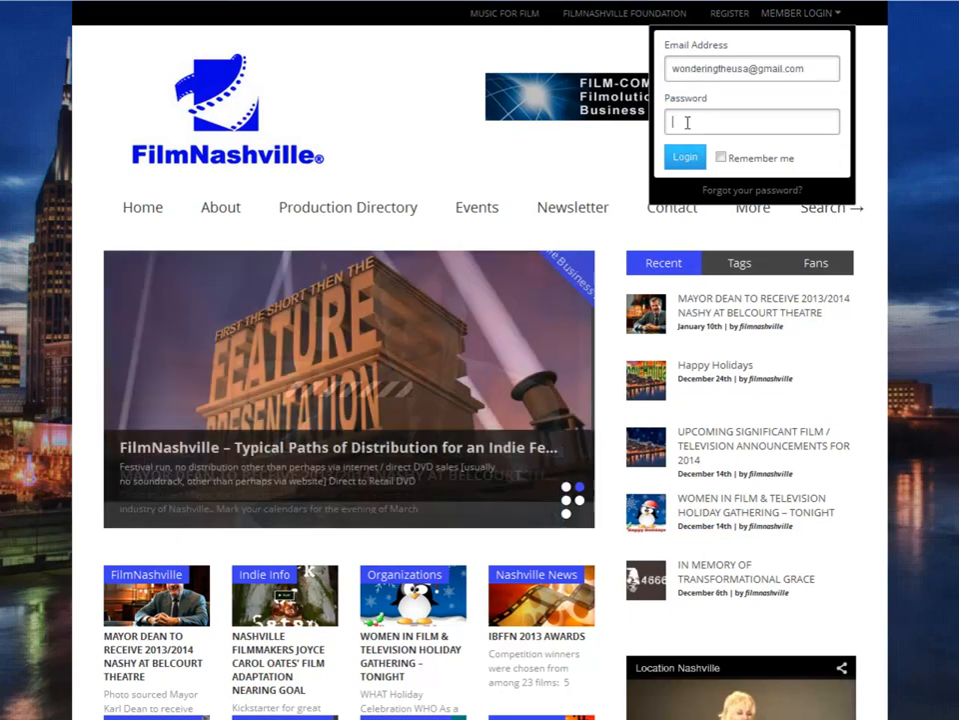
text(••••••••)
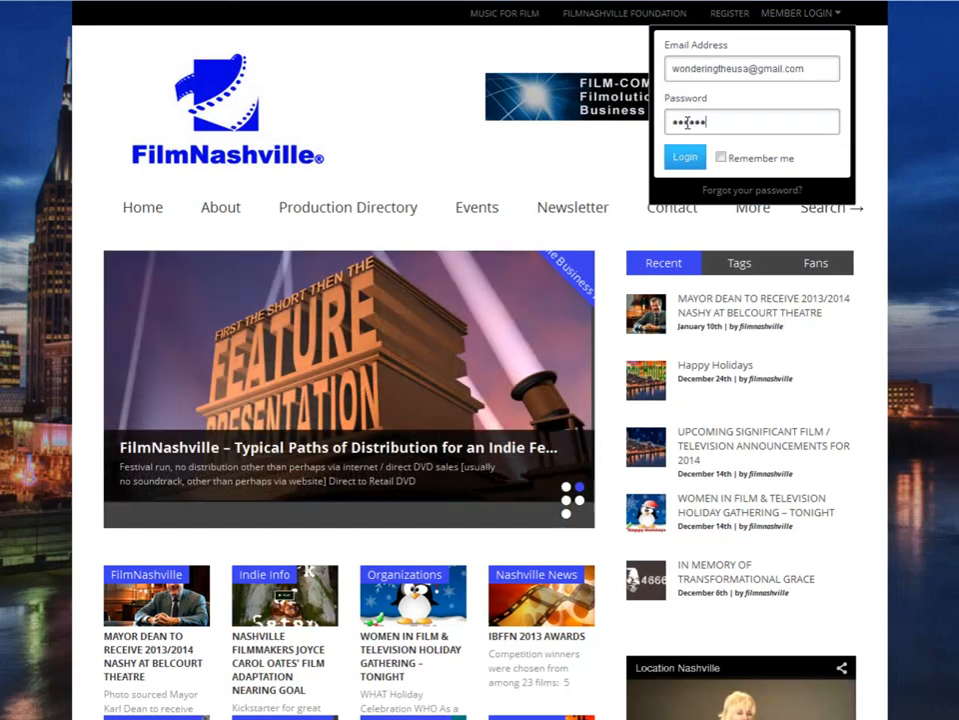
click(686, 158)
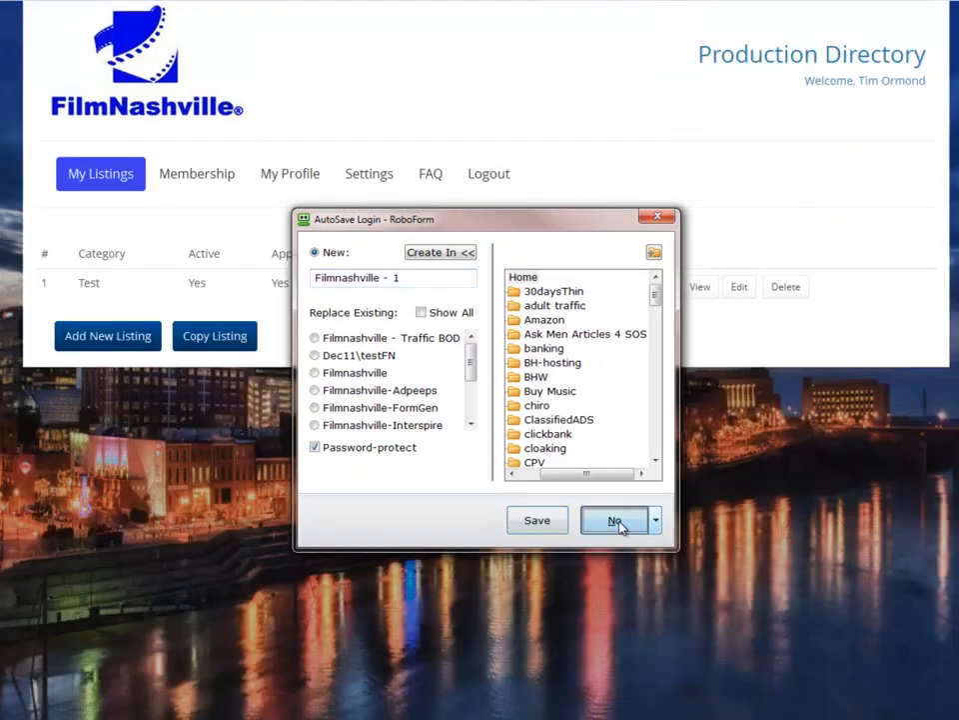
click(615, 521)
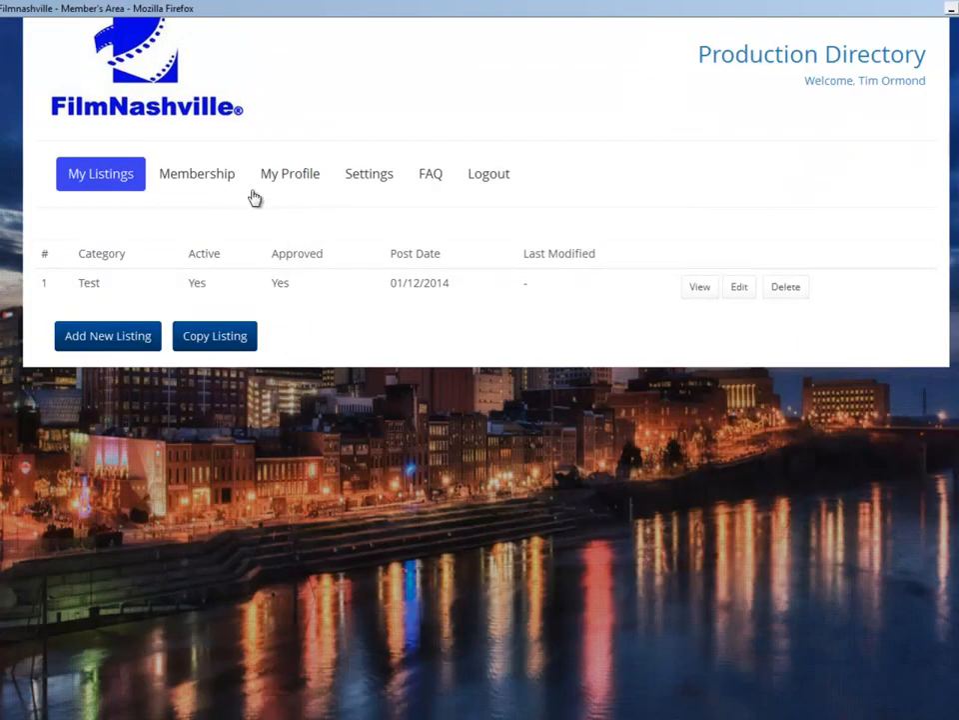
Check the membership subscription details and return to the member's listings
click(217, 184)
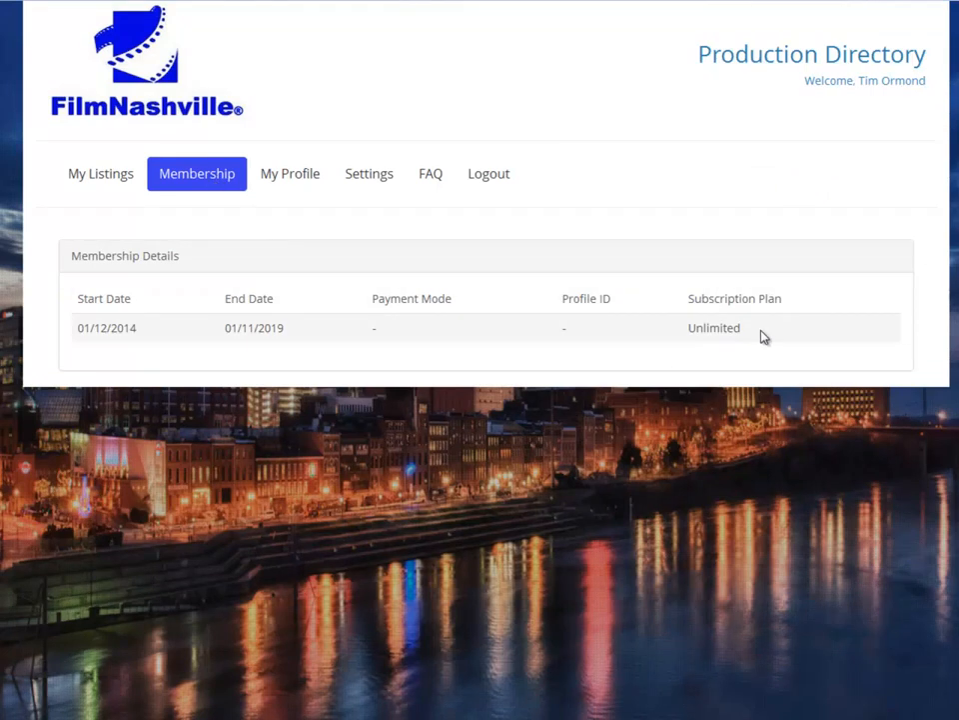
click(113, 181)
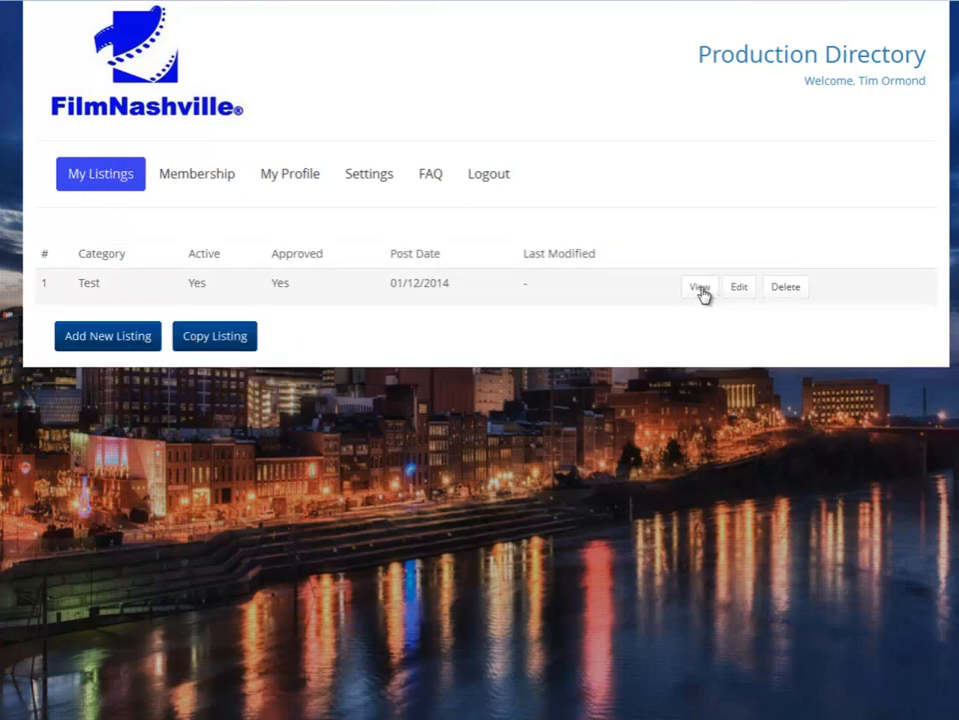
click(700, 290)
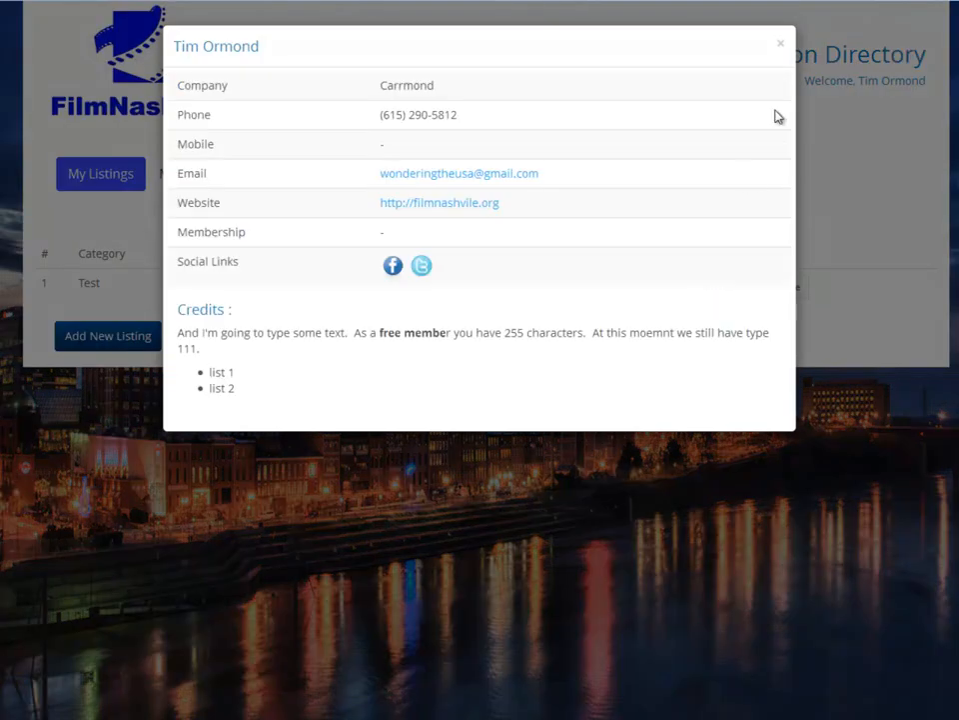
click(784, 48)
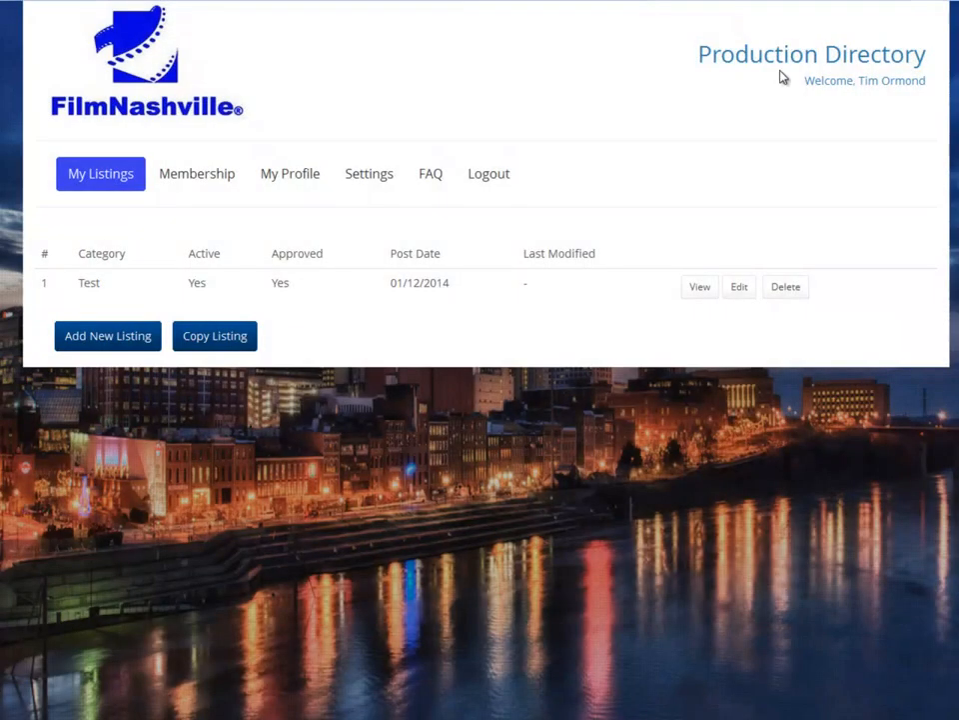
click(739, 290)
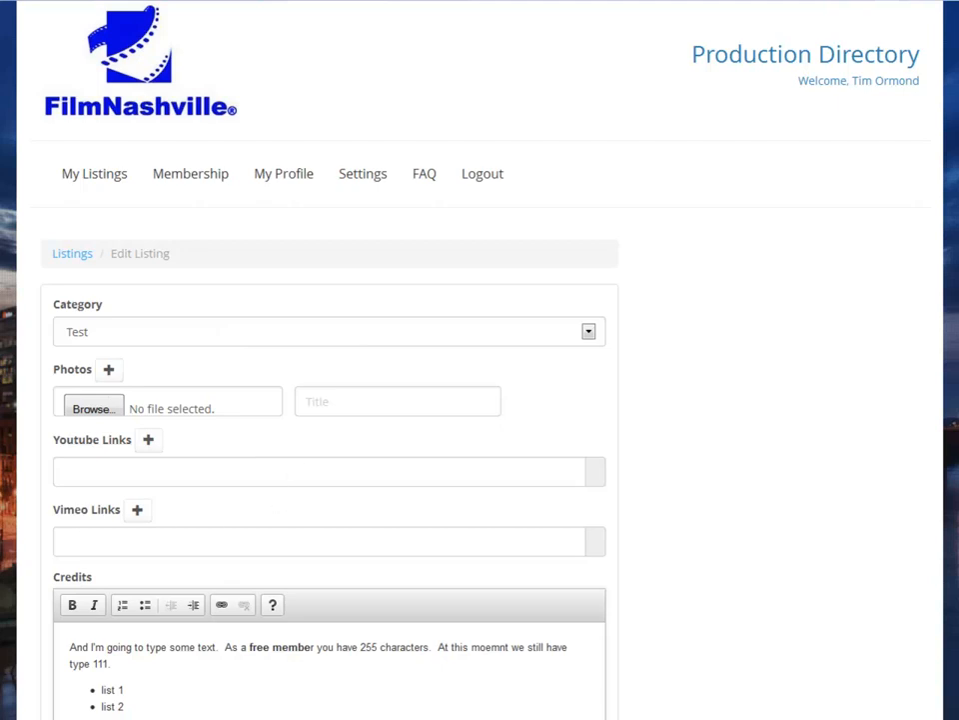
scroll(480, 400, down, 3)
click(108, 298)
text(https://www.youtube.com/watch?v=qZ9GvhOtPQY)
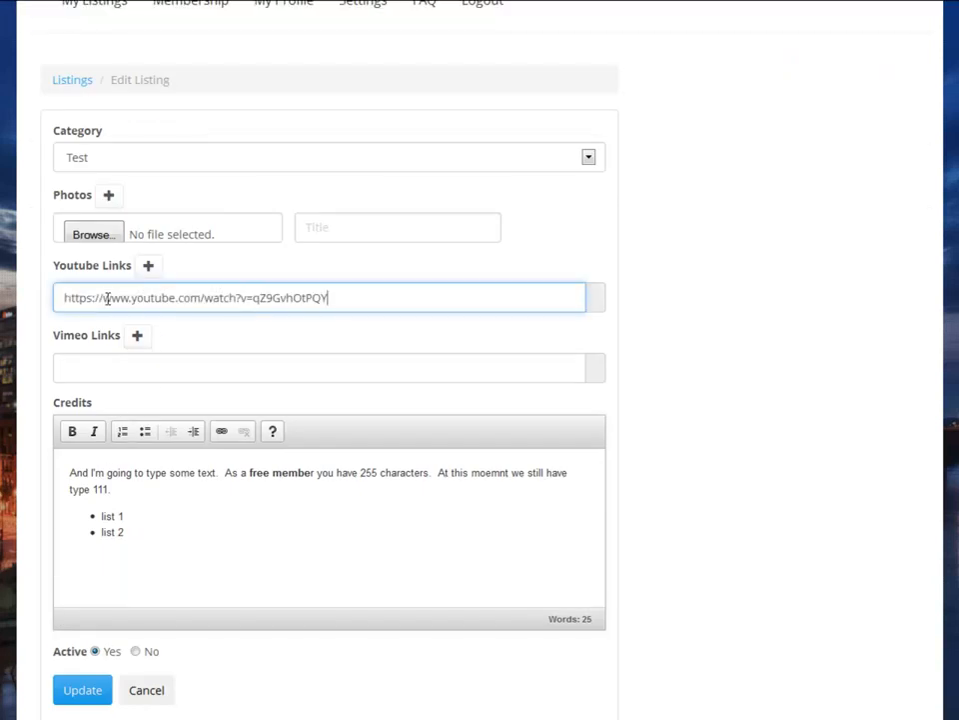
Attach the sample pictures Desert.jpg and Penguins.jpg to the listing as two photos
click(103, 237)
click(102, 237)
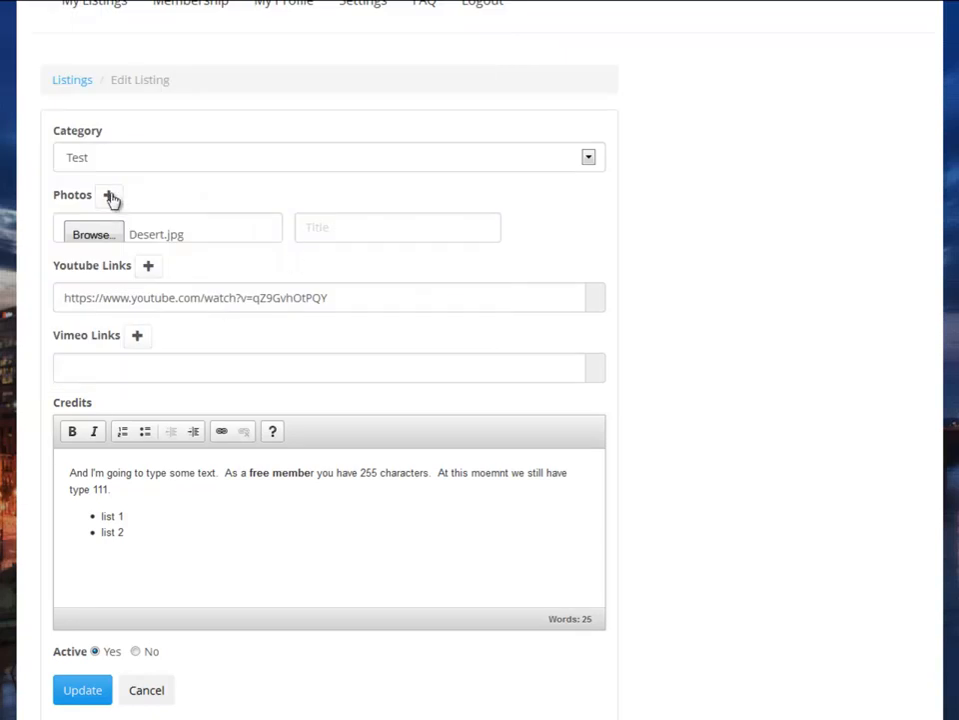
click(110, 197)
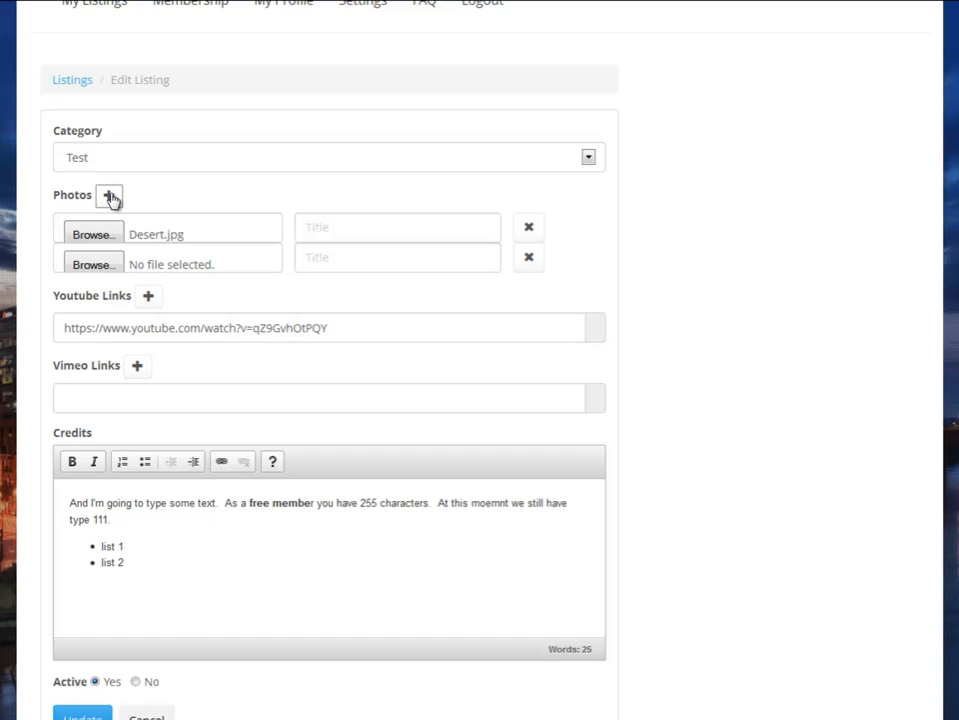
click(78, 265)
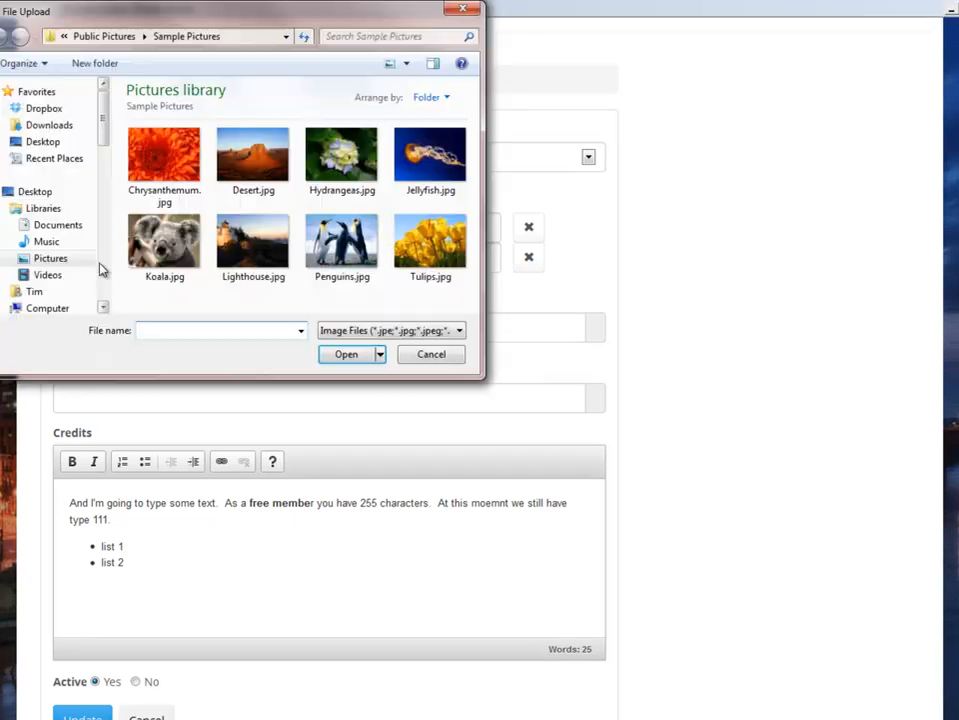
double_click(345, 234)
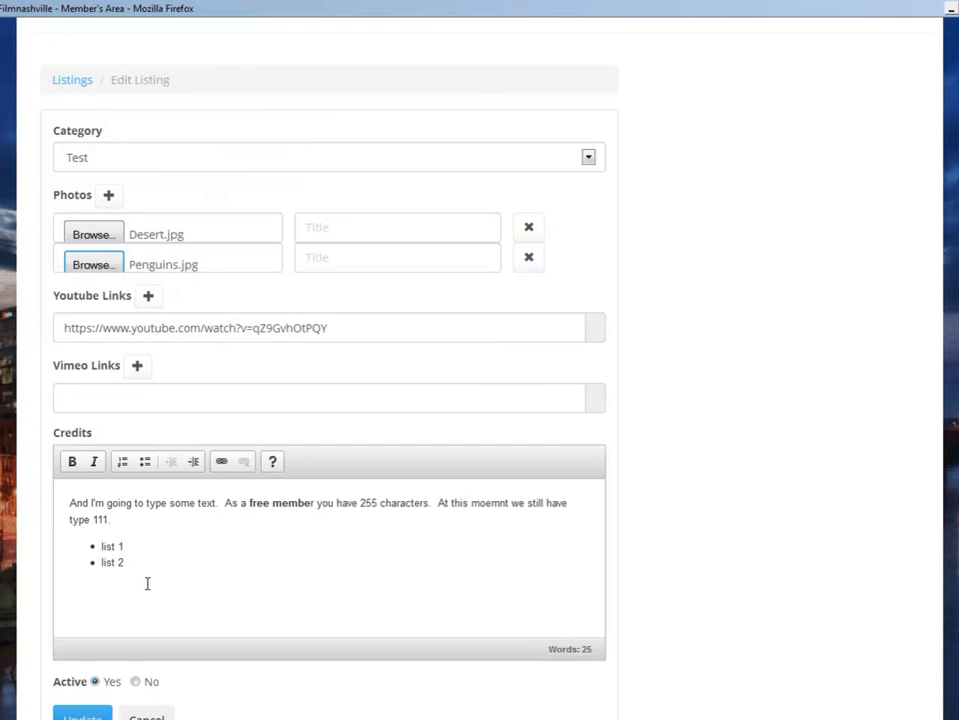
Paste the copied Lorem ipsum text below the bulleted list in the credits and save the updated listing
click(145, 564)
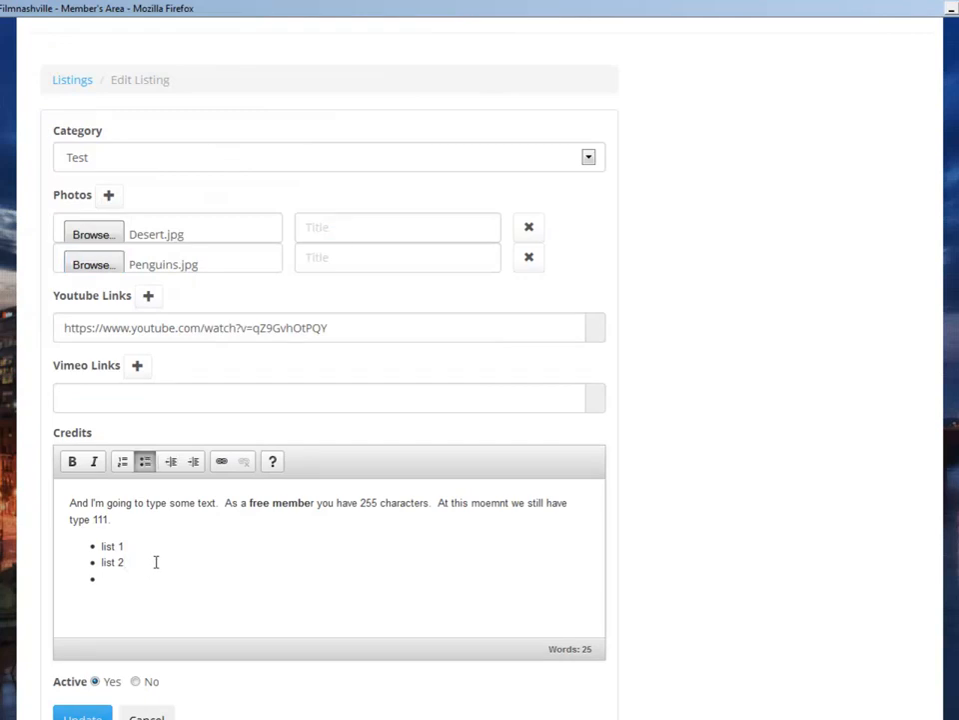
key(Return)
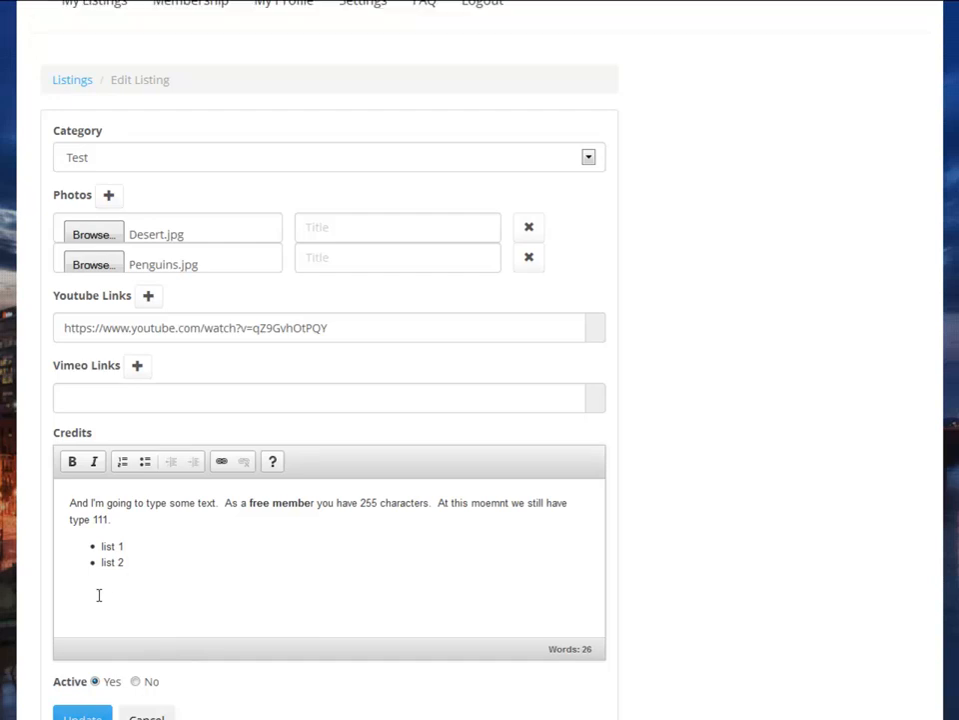
key(ctrl+v)
drag(600, 611, 601, 549)
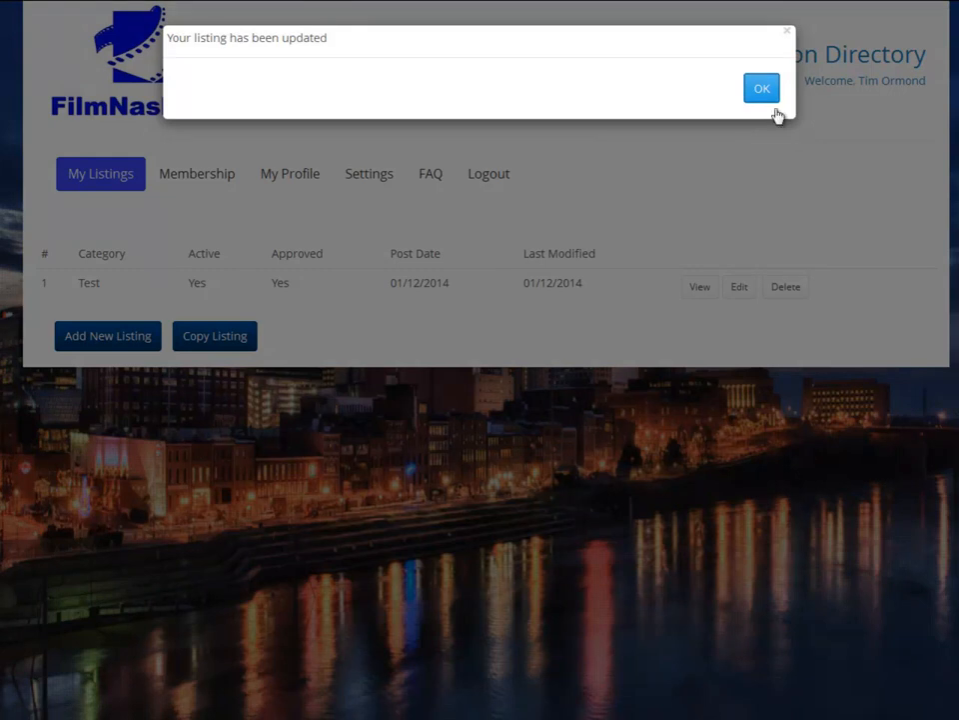
click(761, 88)
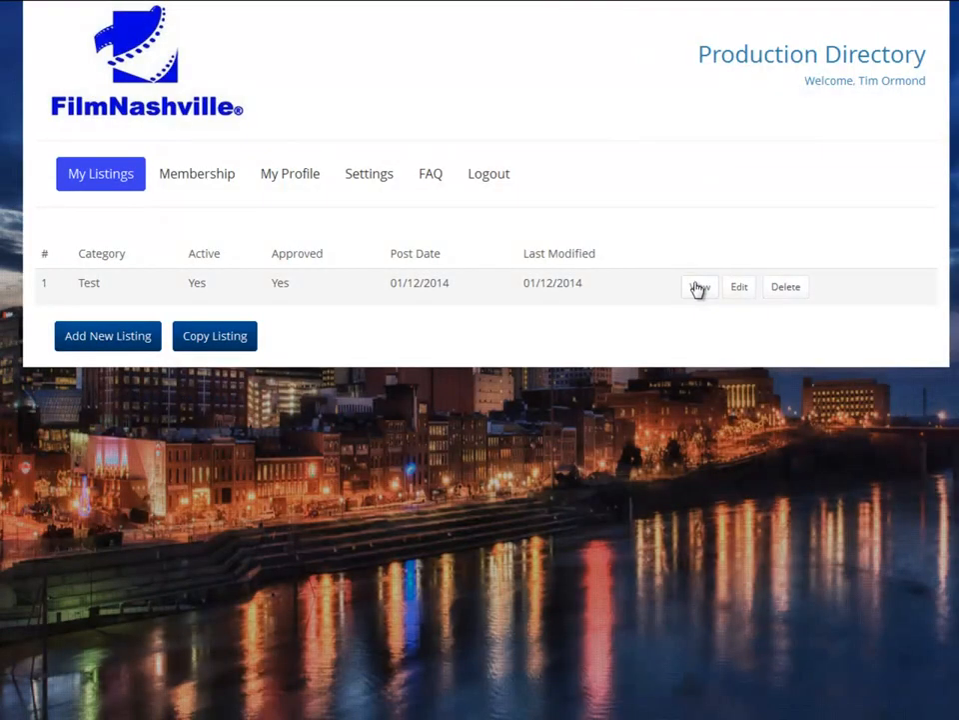
View the updated Test listing and look through the enlarged desert and penguins photos in its media gallery
click(699, 287)
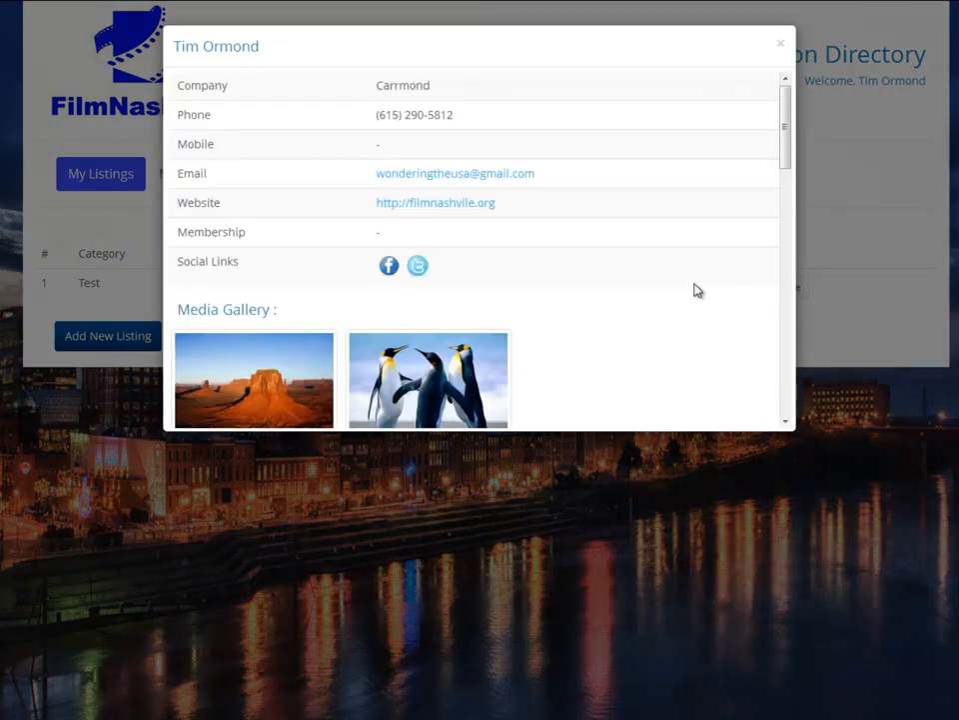
drag(788, 118, 776, 174)
click(261, 171)
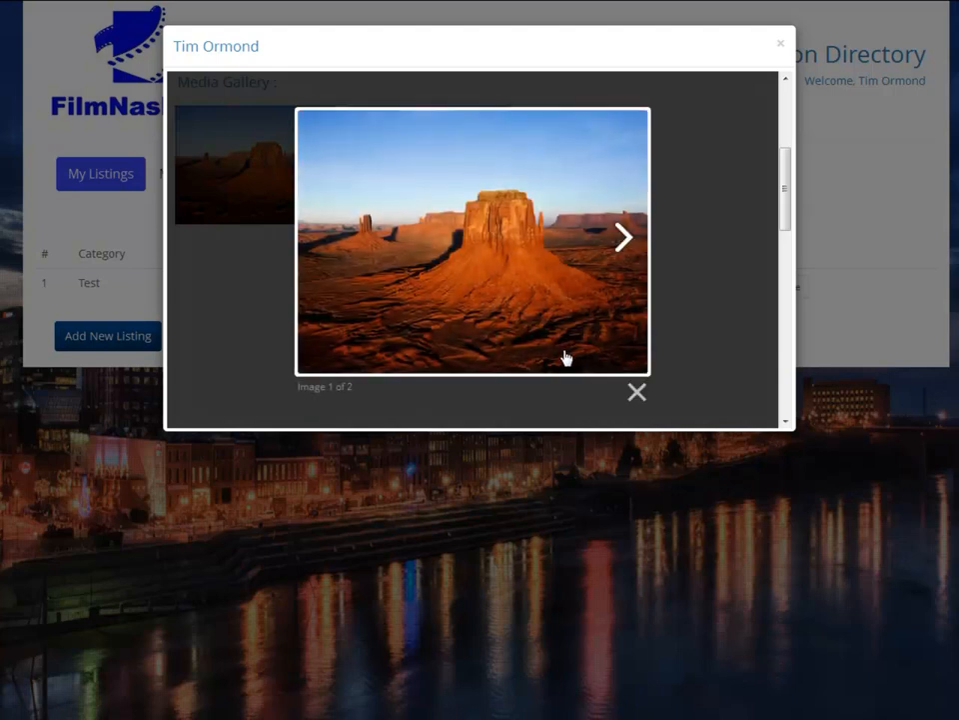
click(622, 237)
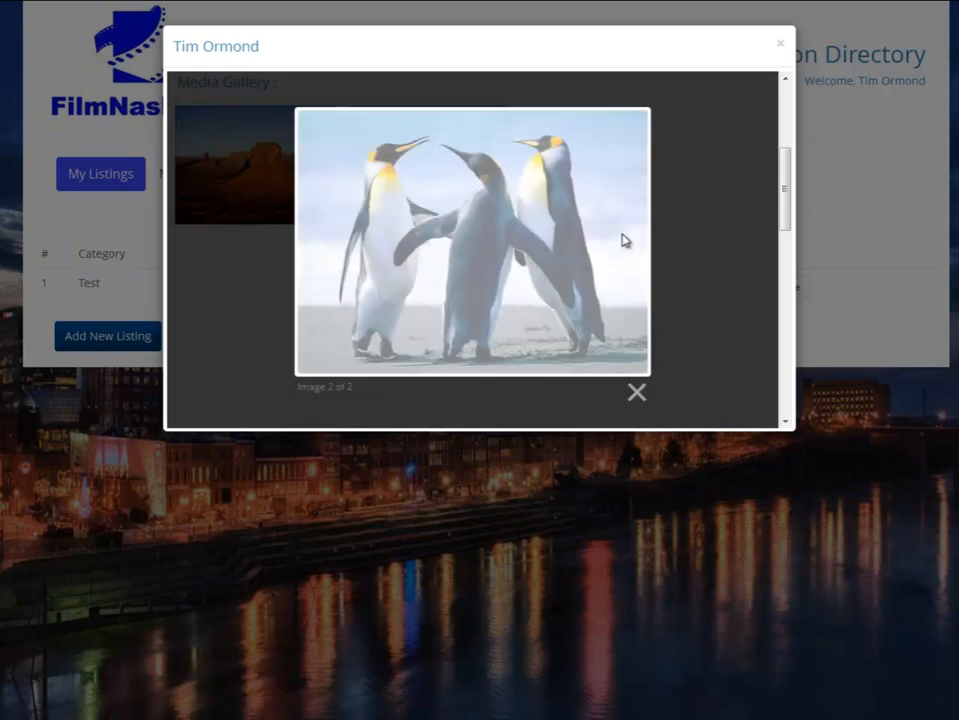
click(637, 392)
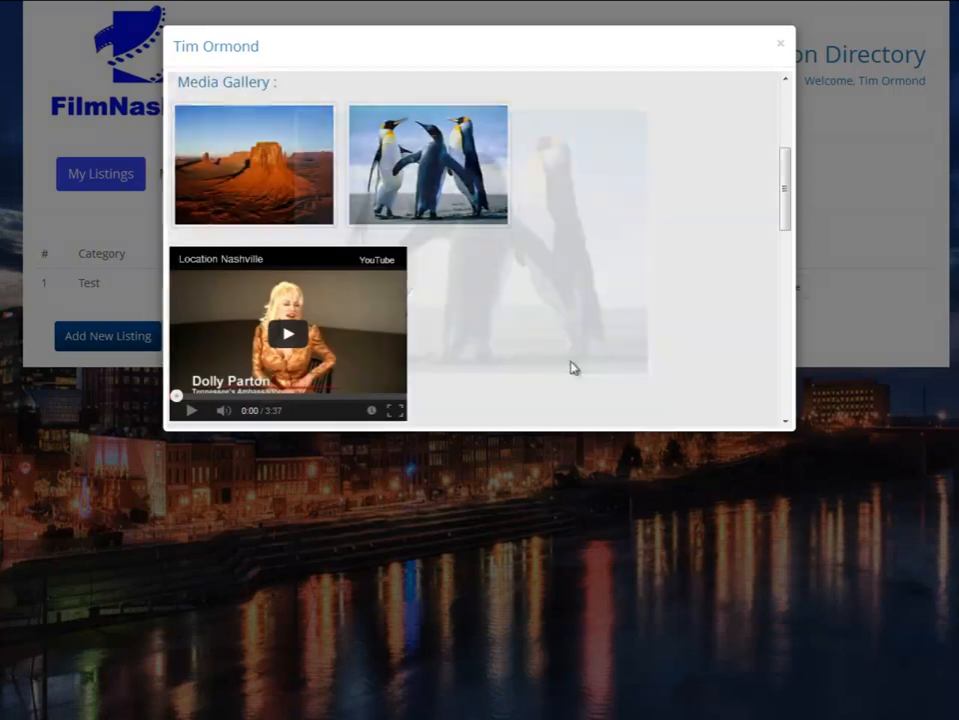
Preview the Location Nashville video in the listing, including full screen, and look over the credits before closing the listing
click(285, 338)
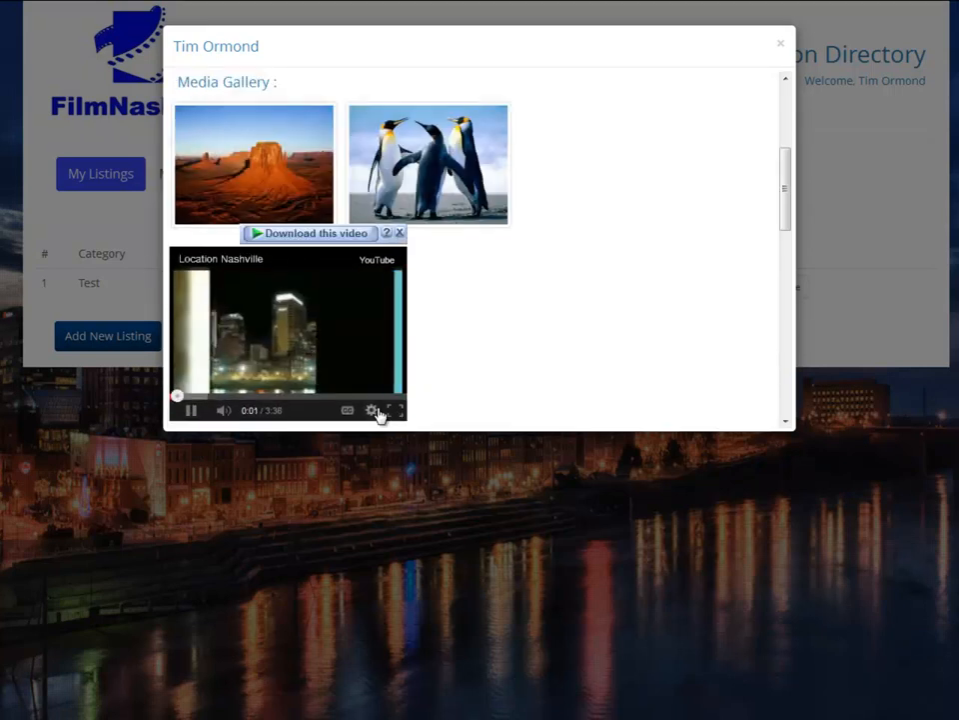
click(190, 412)
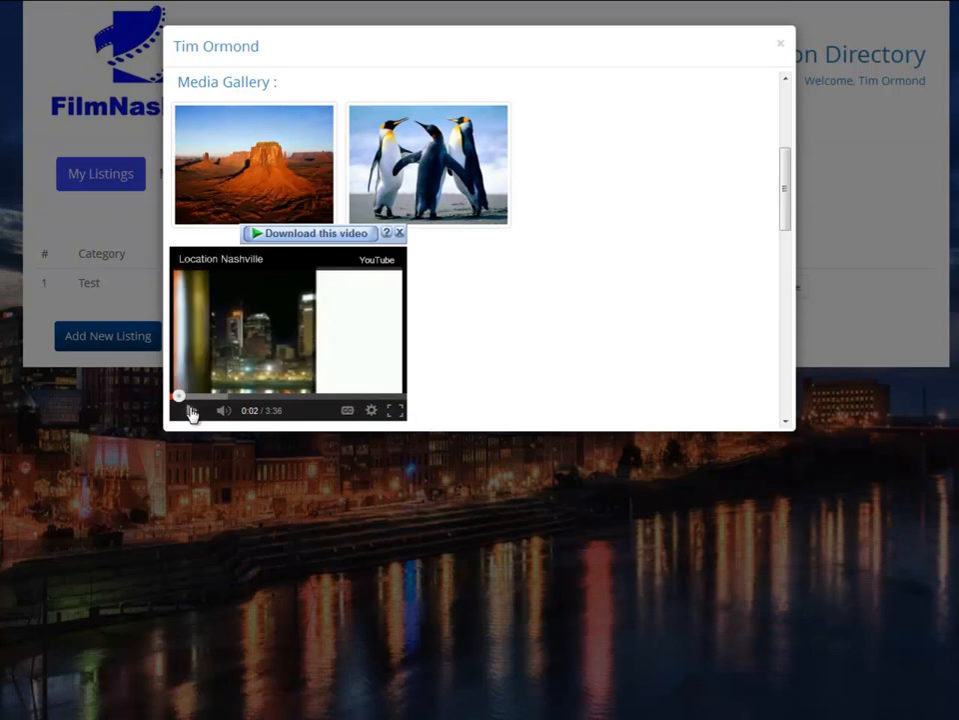
click(395, 413)
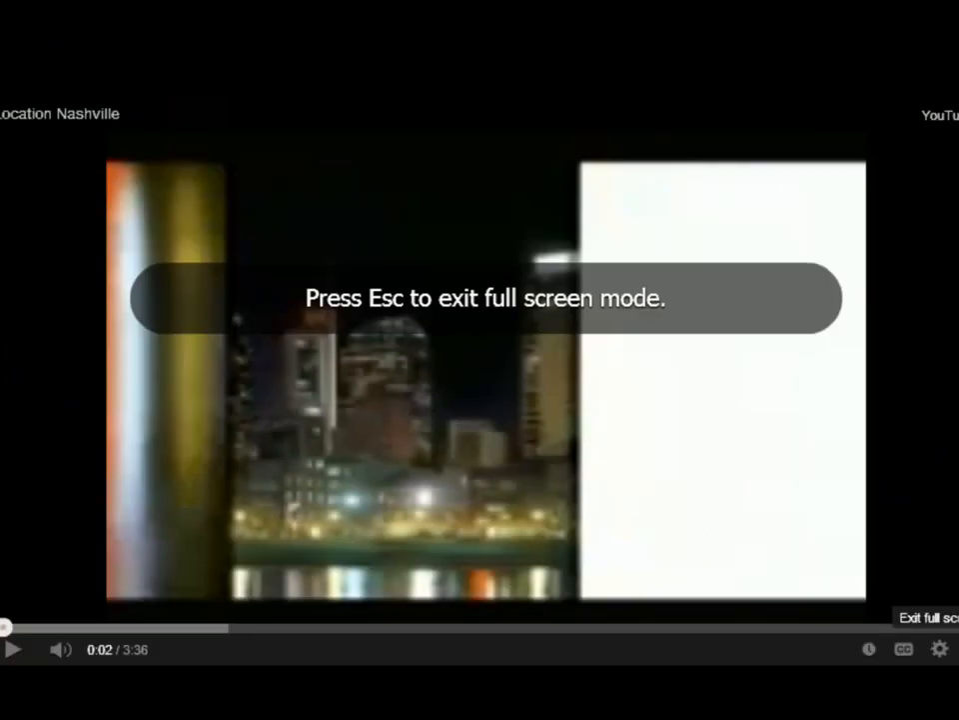
click(958, 650)
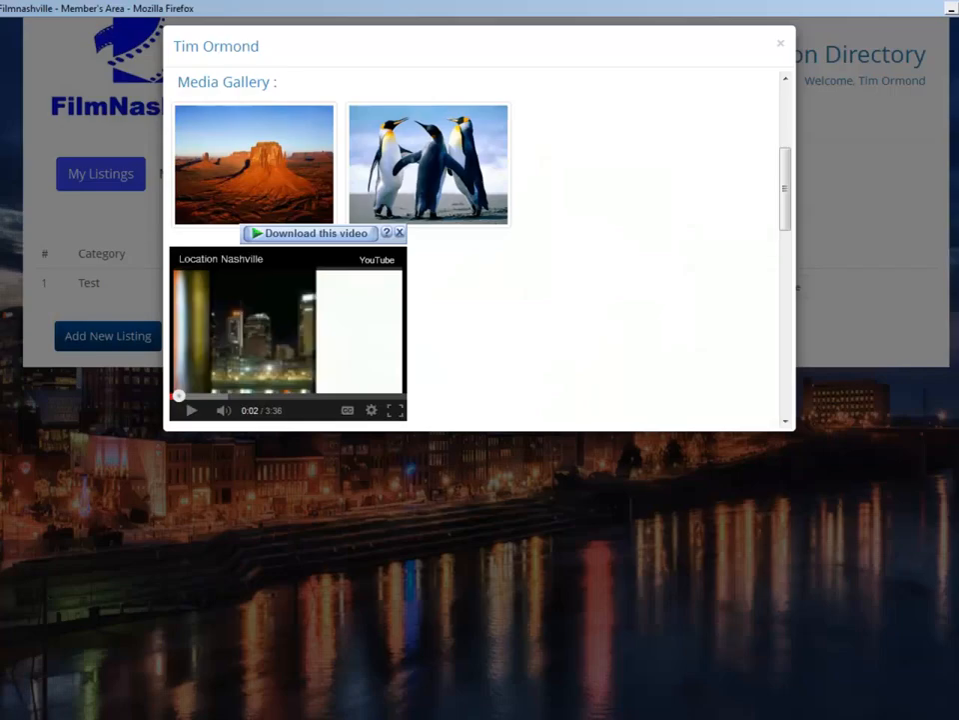
drag(789, 199, 786, 253)
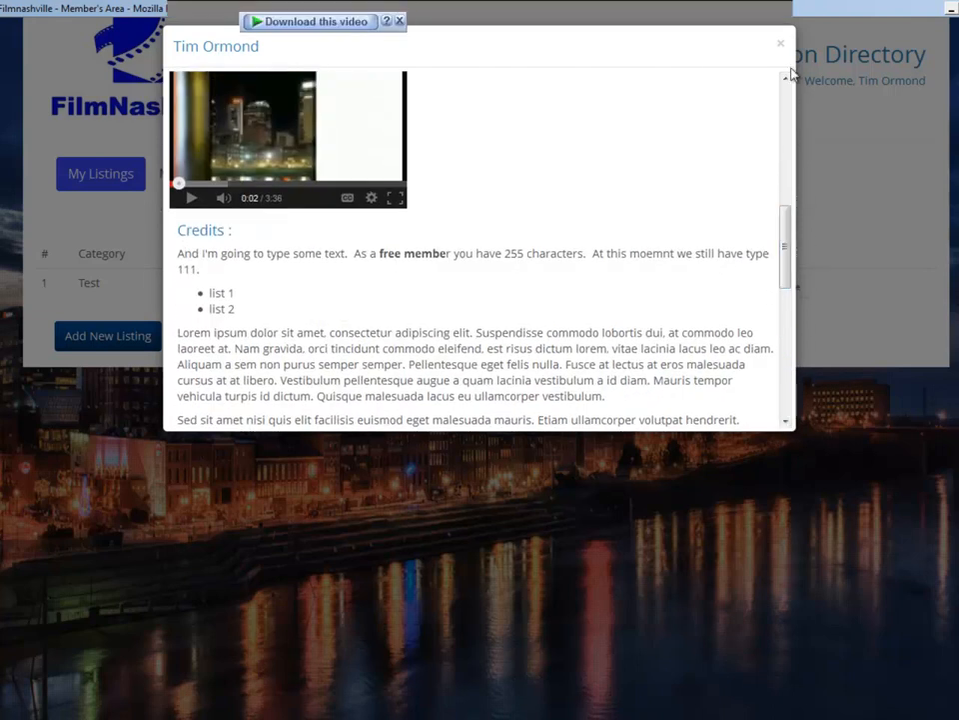
click(782, 45)
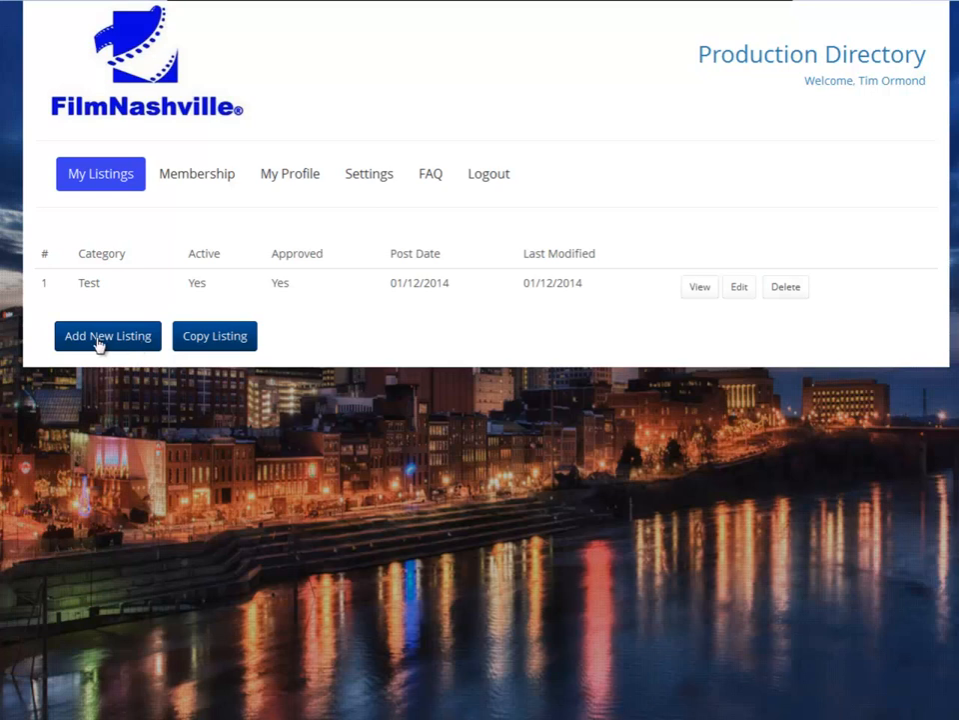
Copy the existing Test listing to the Internet Services category
click(229, 342)
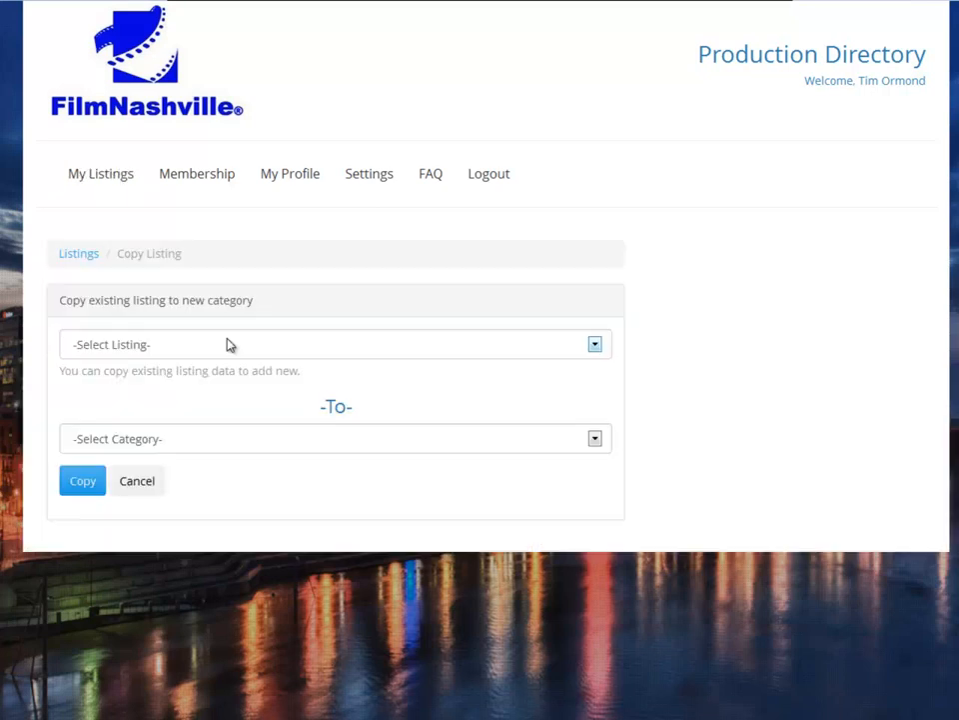
click(591, 352)
click(225, 383)
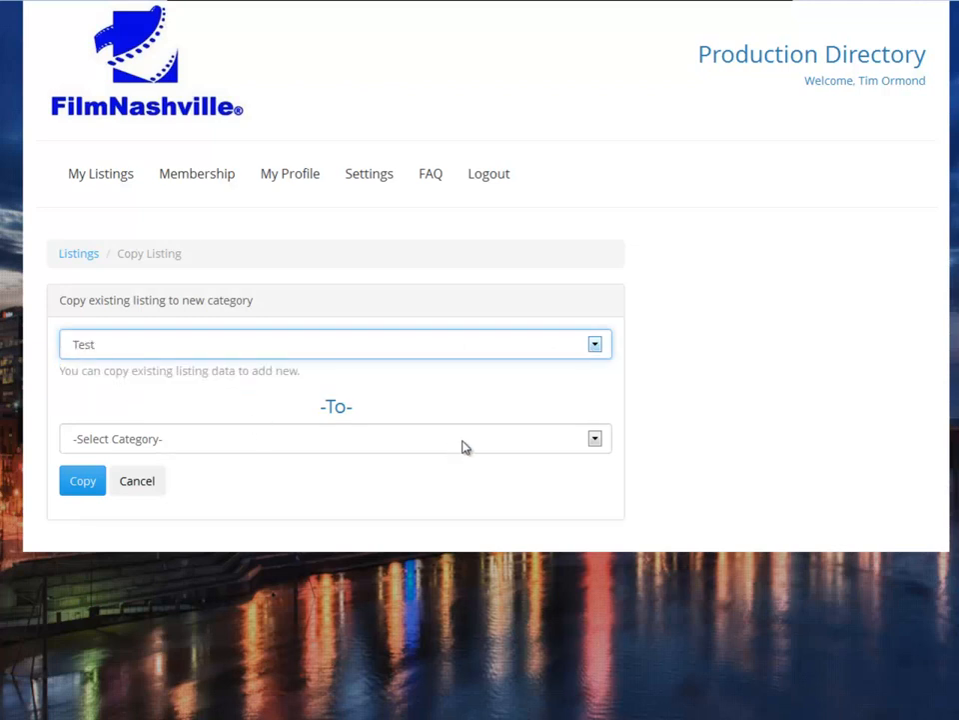
click(601, 446)
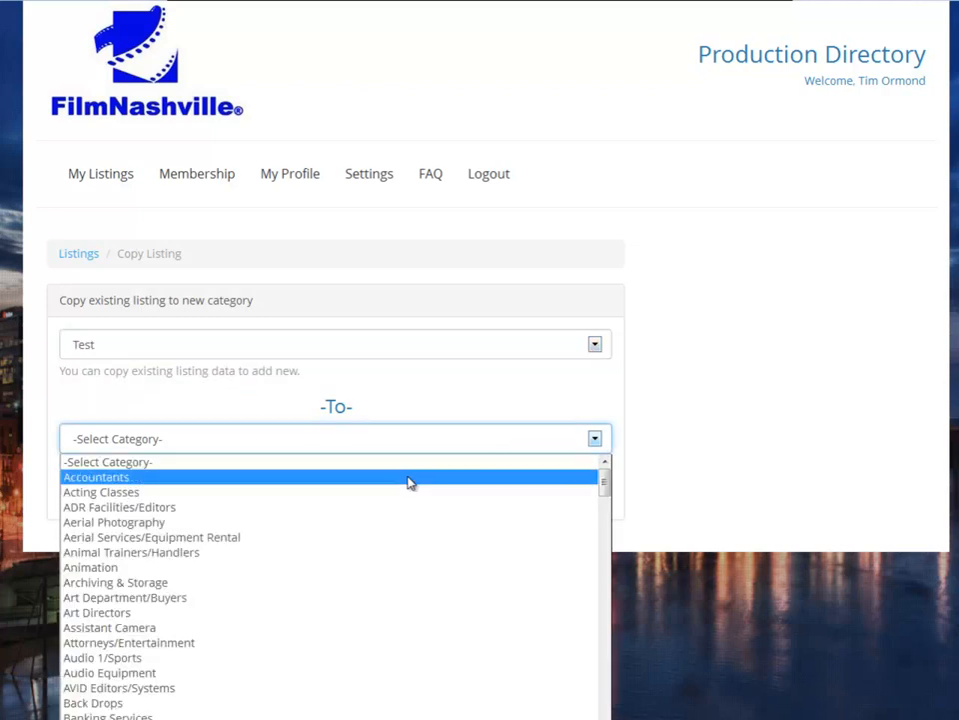
scroll(396, 483, down, 10)
scroll(350, 505, down, 2)
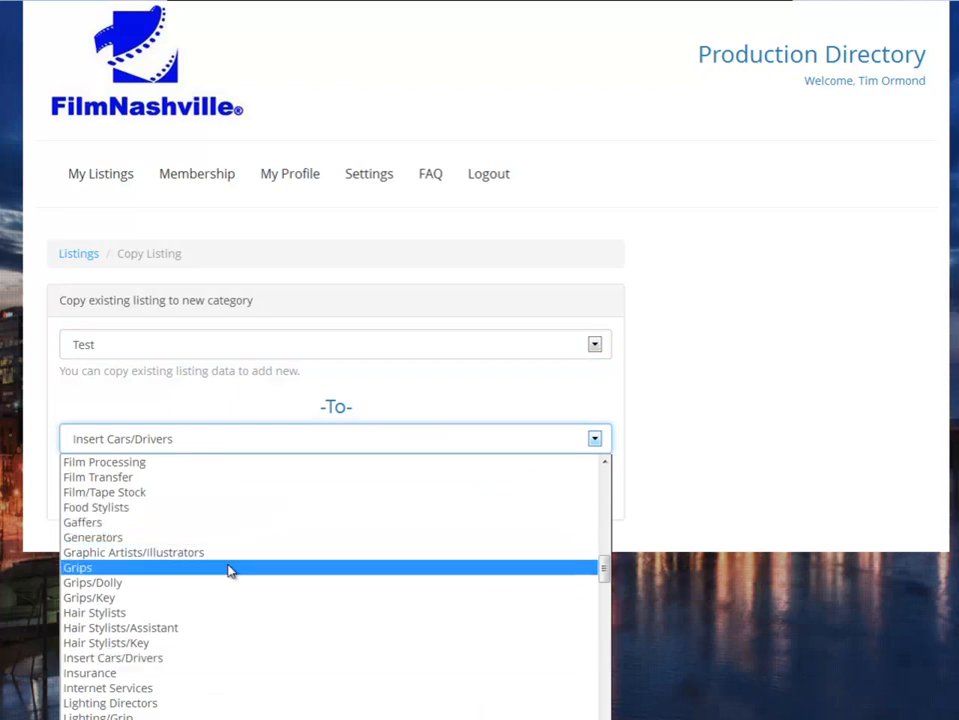
click(166, 689)
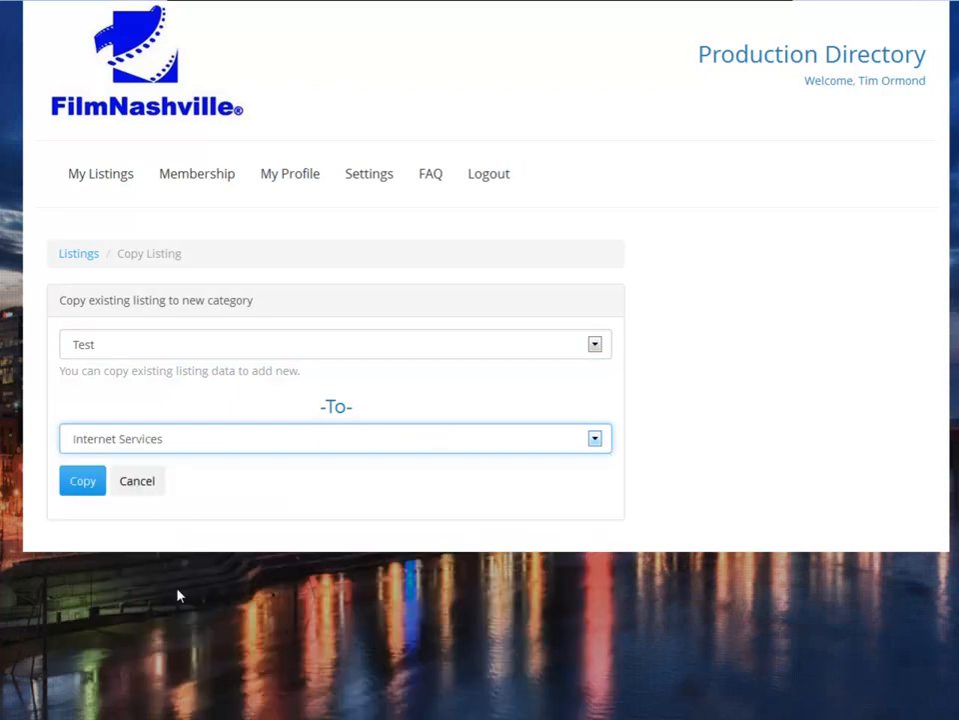
click(85, 489)
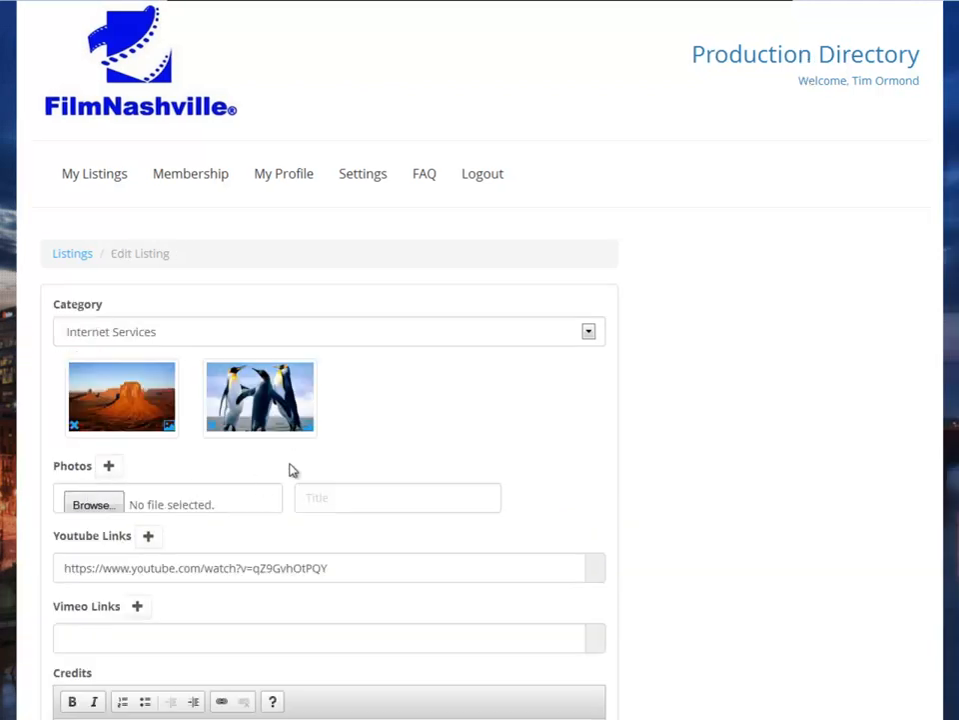
Set the penguins photo as the featured image of the Internet Services listing and save the update
scroll(291, 469, down, 5)
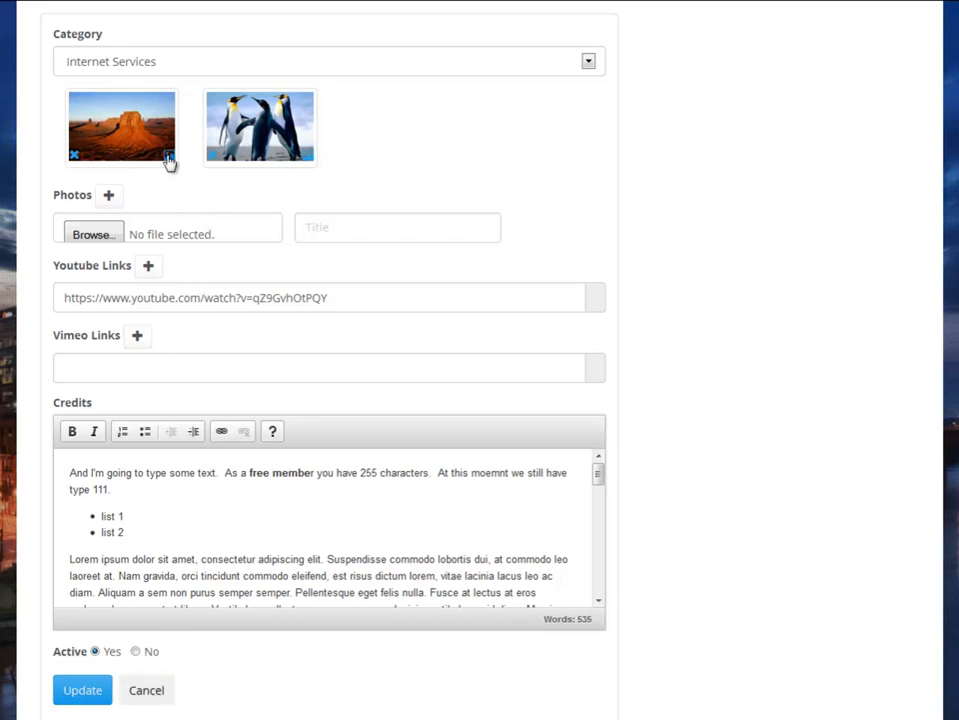
click(309, 159)
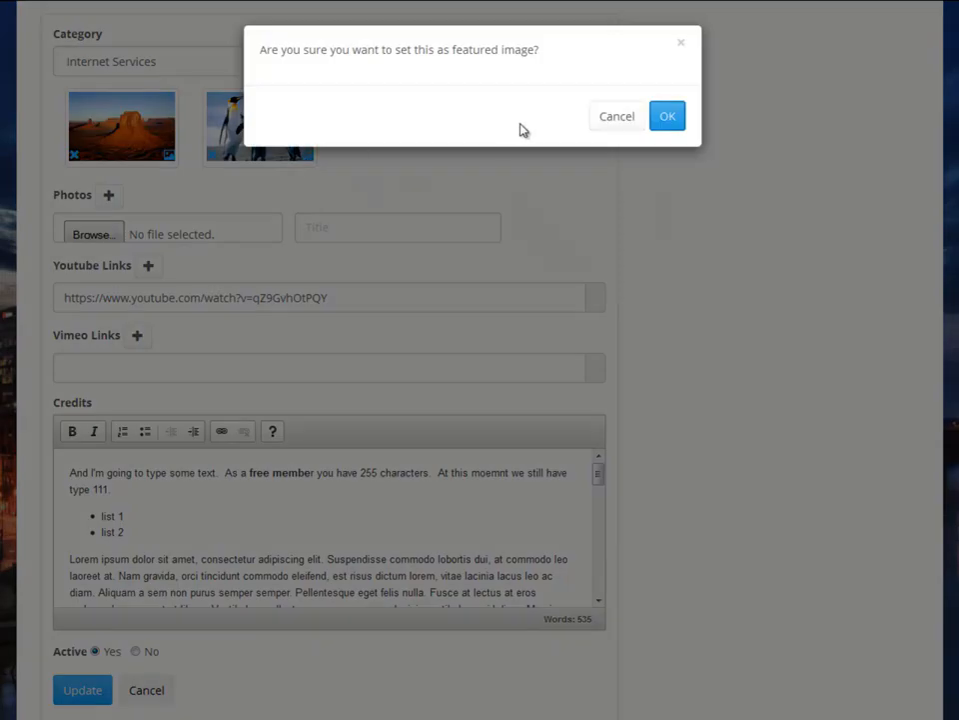
click(675, 123)
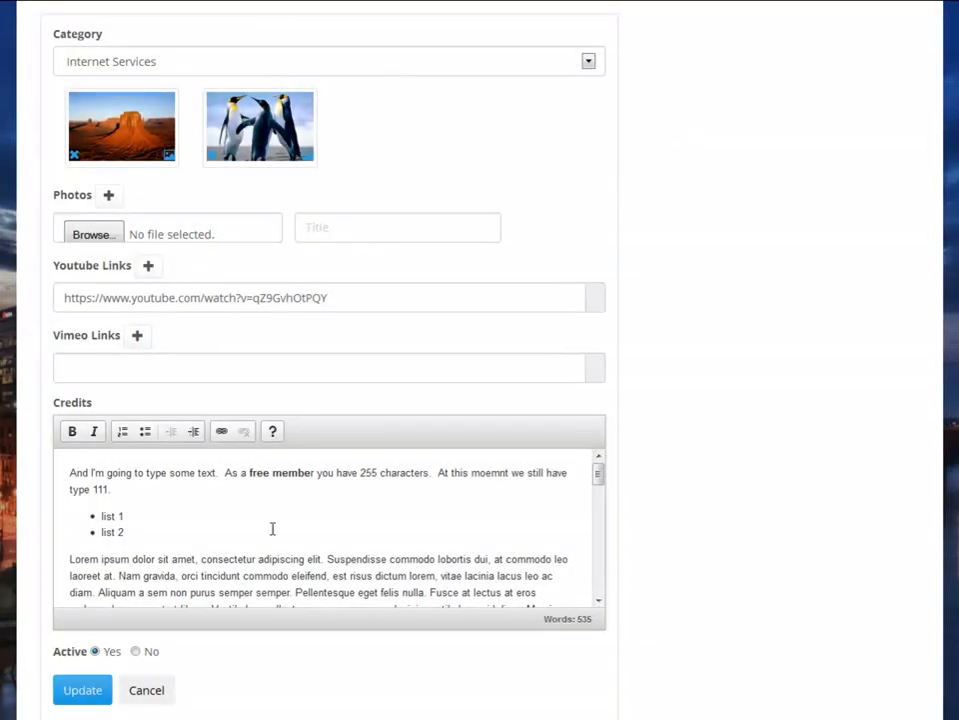
click(90, 699)
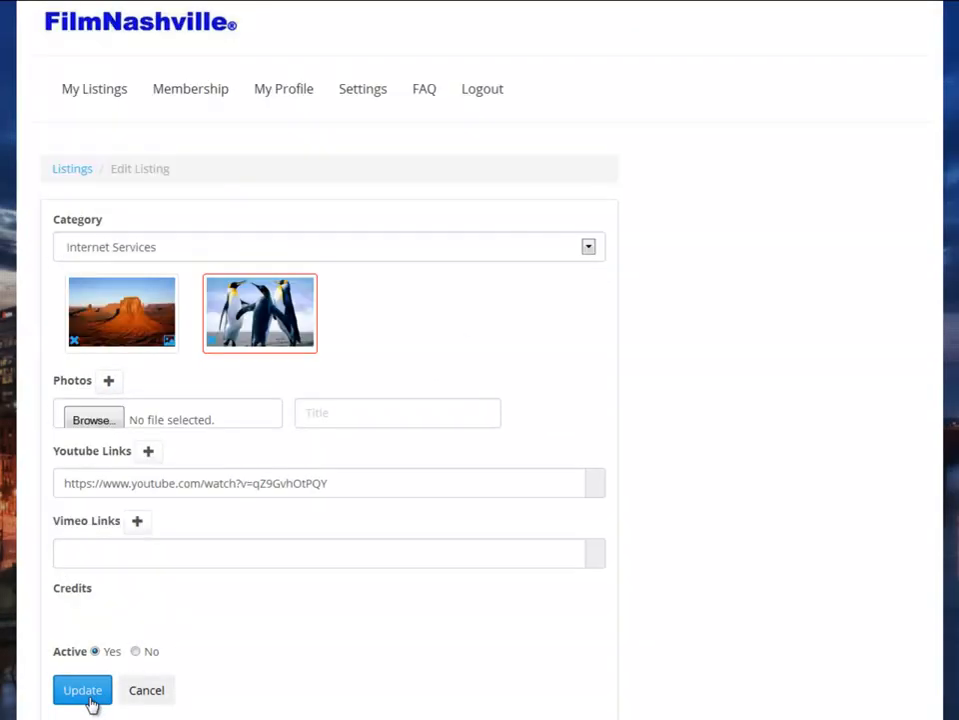
click(90, 702)
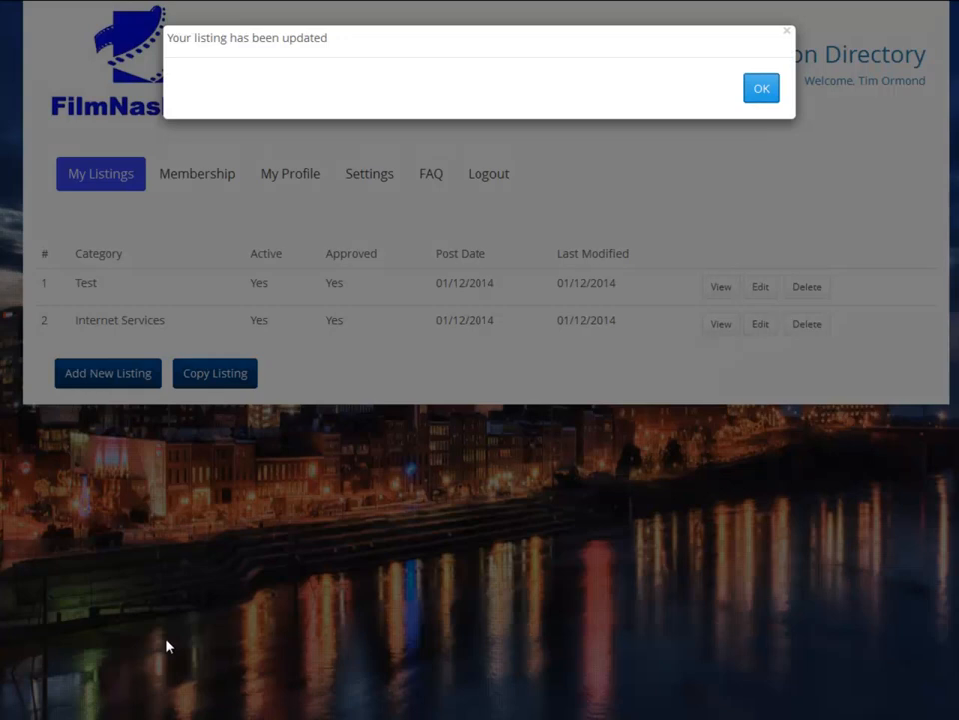
click(757, 90)
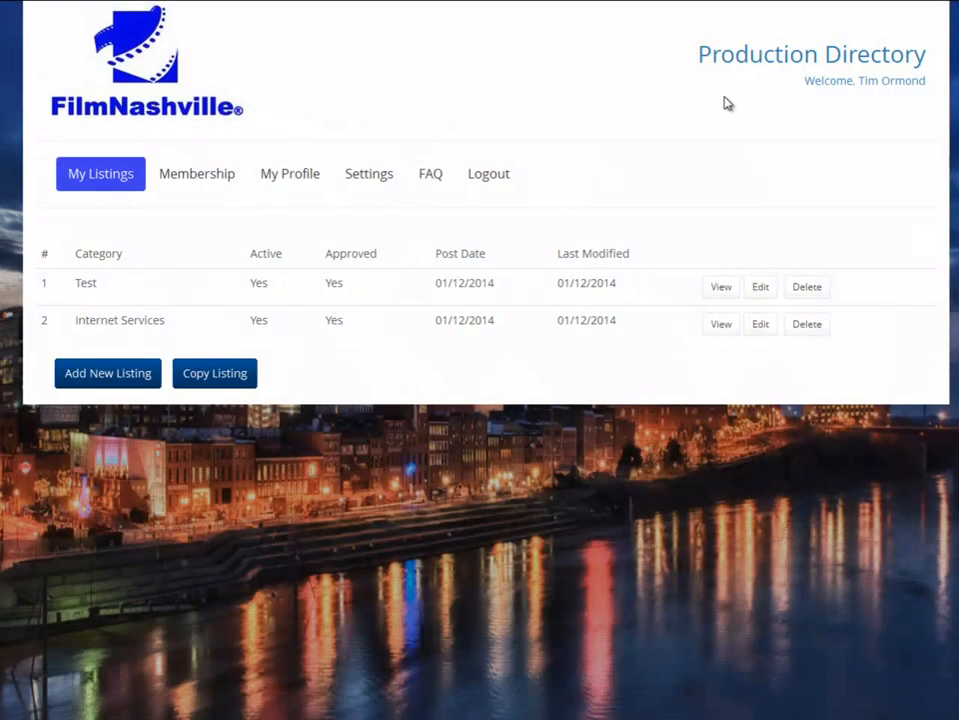
View the Test listing and the Internet Services listing in turn to compare their featured images, closing each one
click(723, 290)
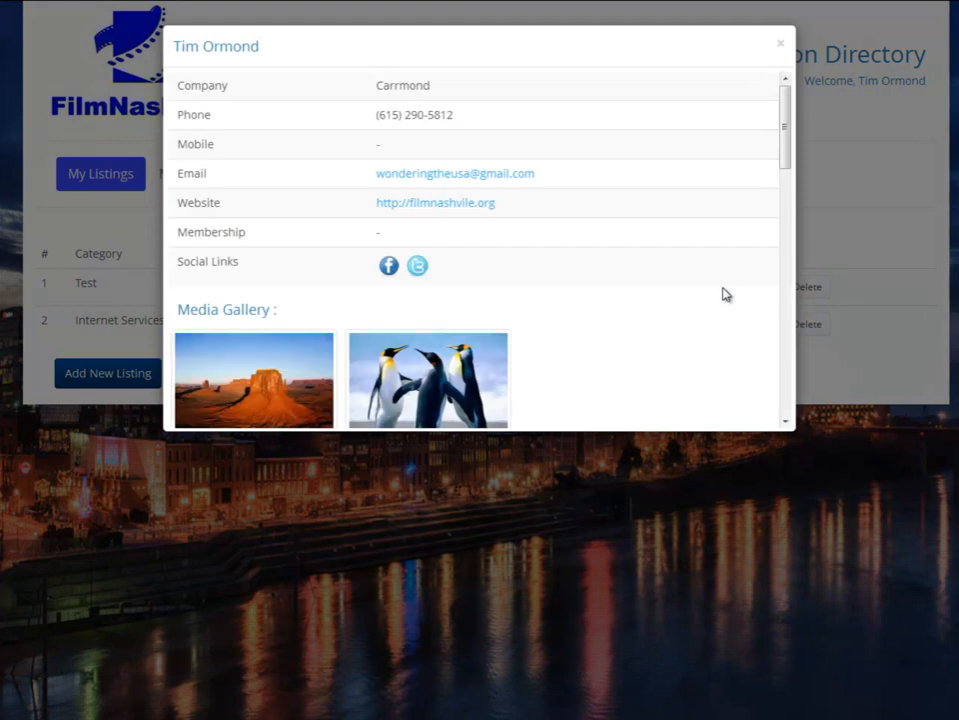
mouse_move(793, 138)
mouse_down()
mouse_move(791, 208)
mouse_move(796, 143)
mouse_move(786, 118)
mouse_up()
click(783, 52)
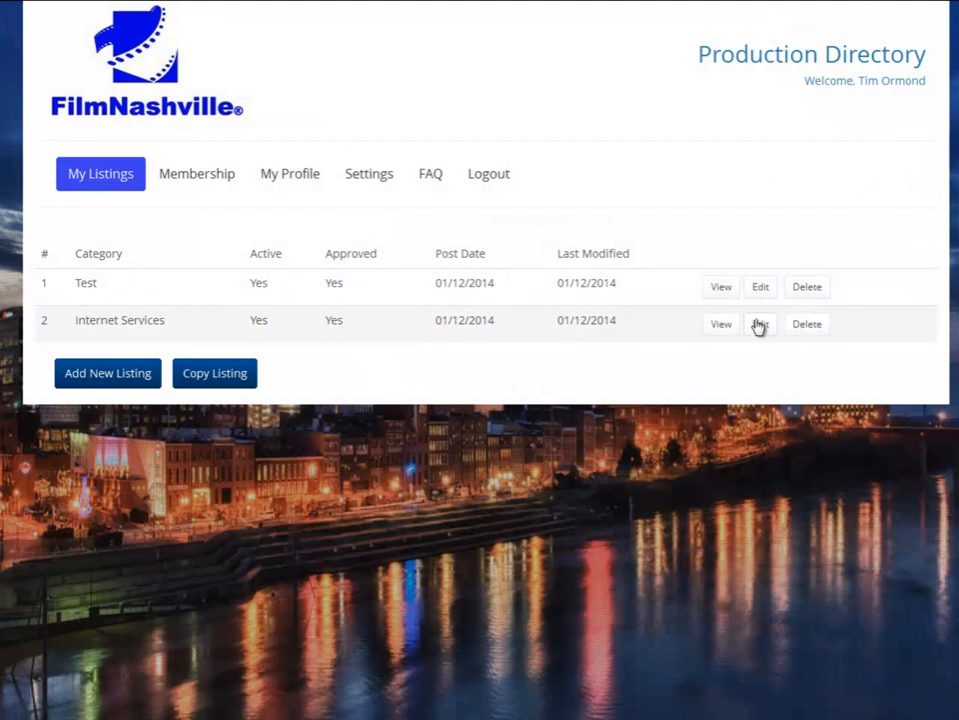
click(732, 326)
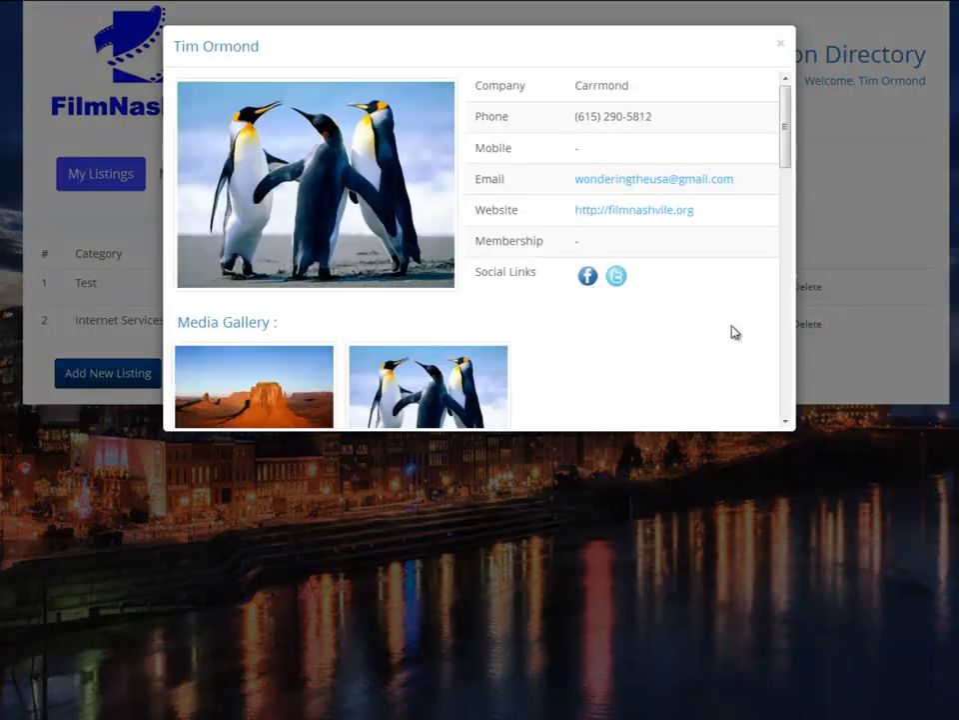
click(785, 46)
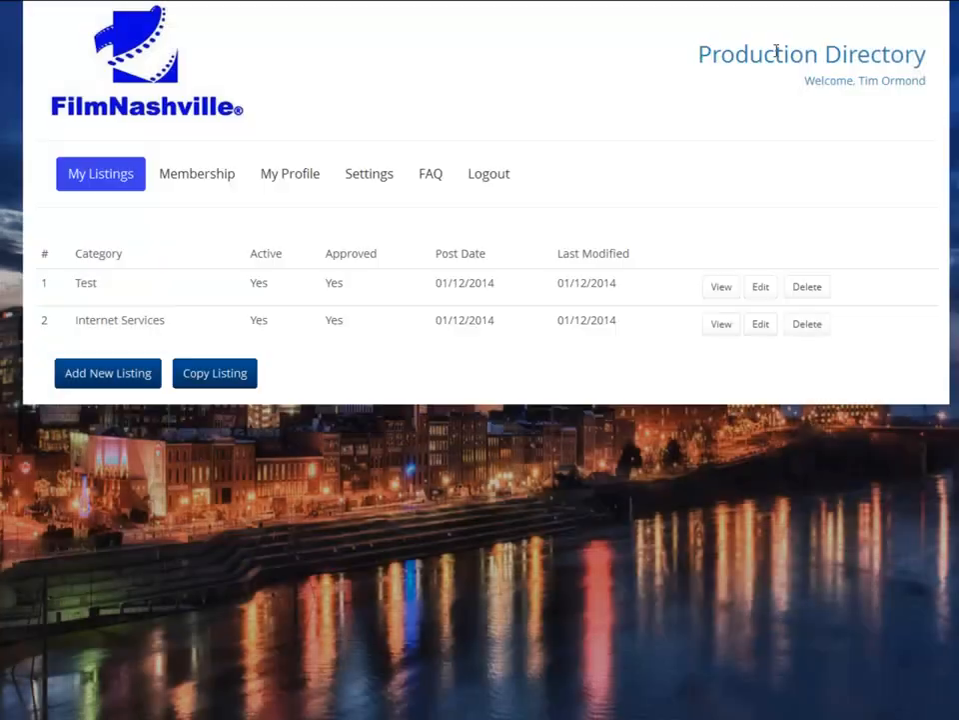
Set the desert photo as the featured image of the Test listing and save the update
click(764, 290)
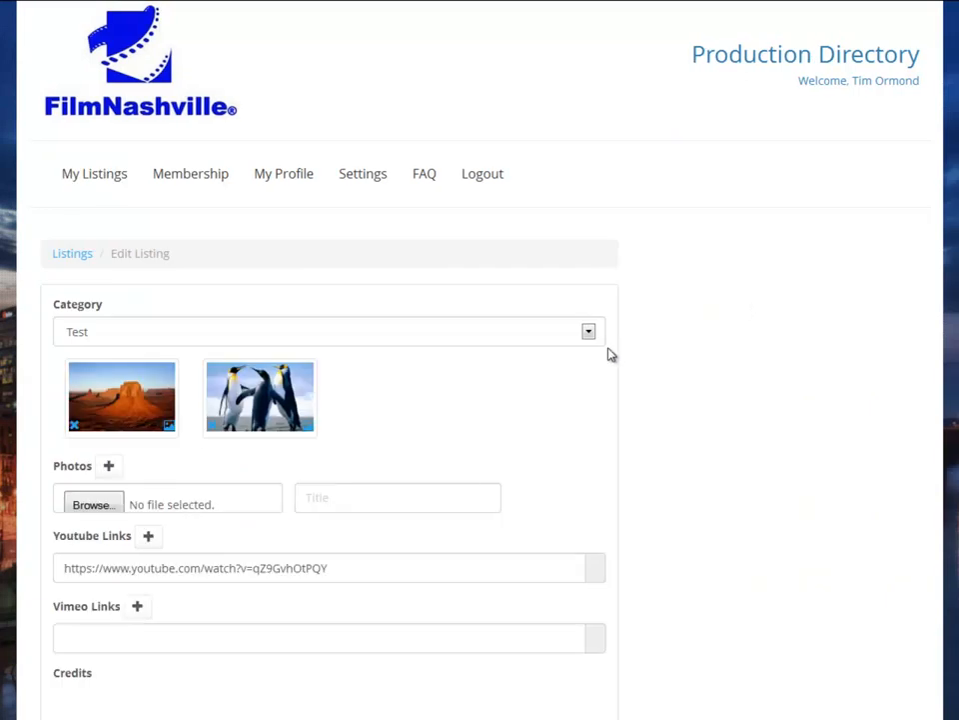
click(172, 430)
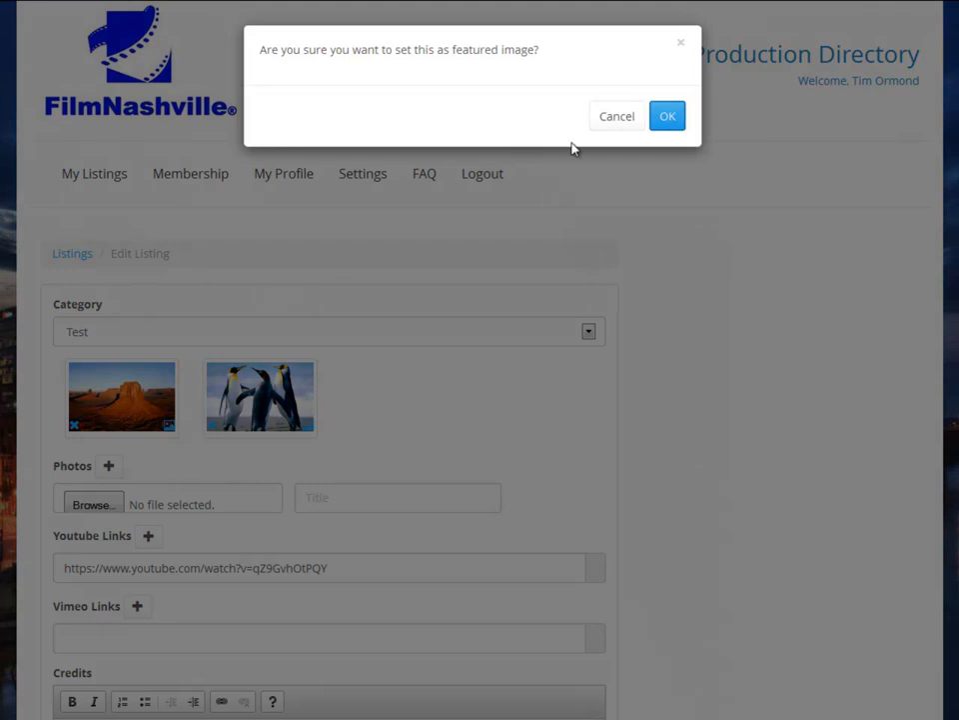
click(670, 120)
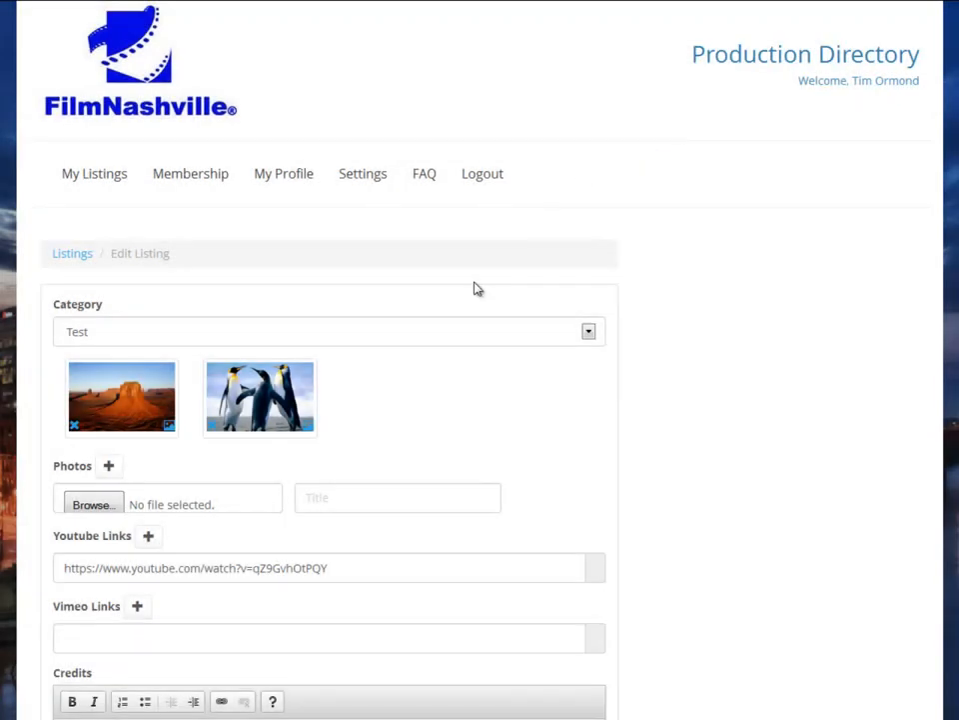
scroll(474, 287, down, 2)
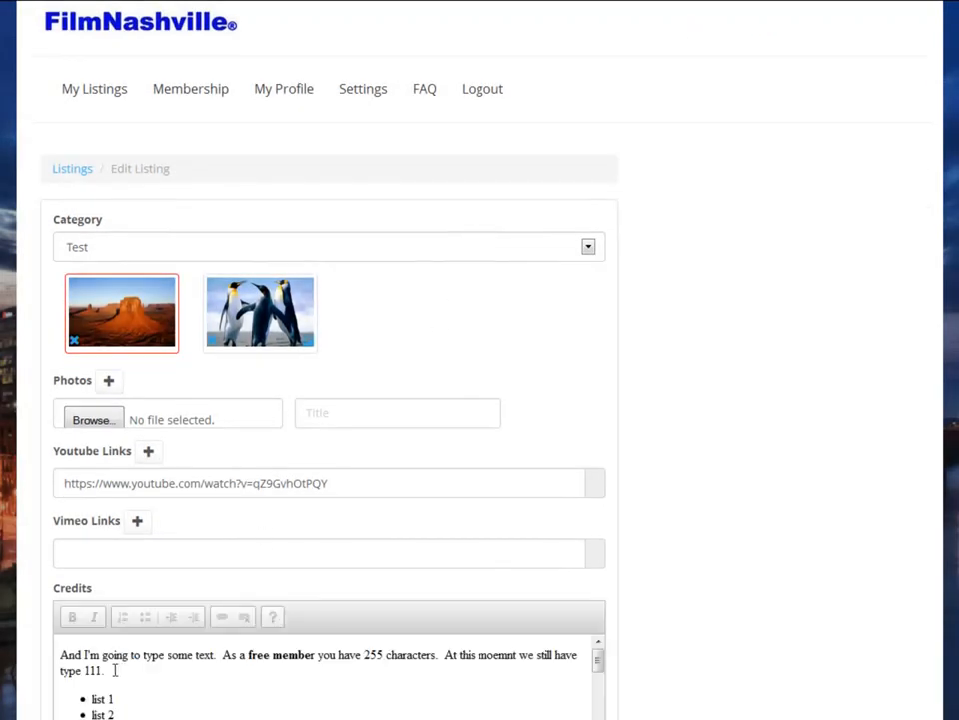
scroll(790, 523, down, 2)
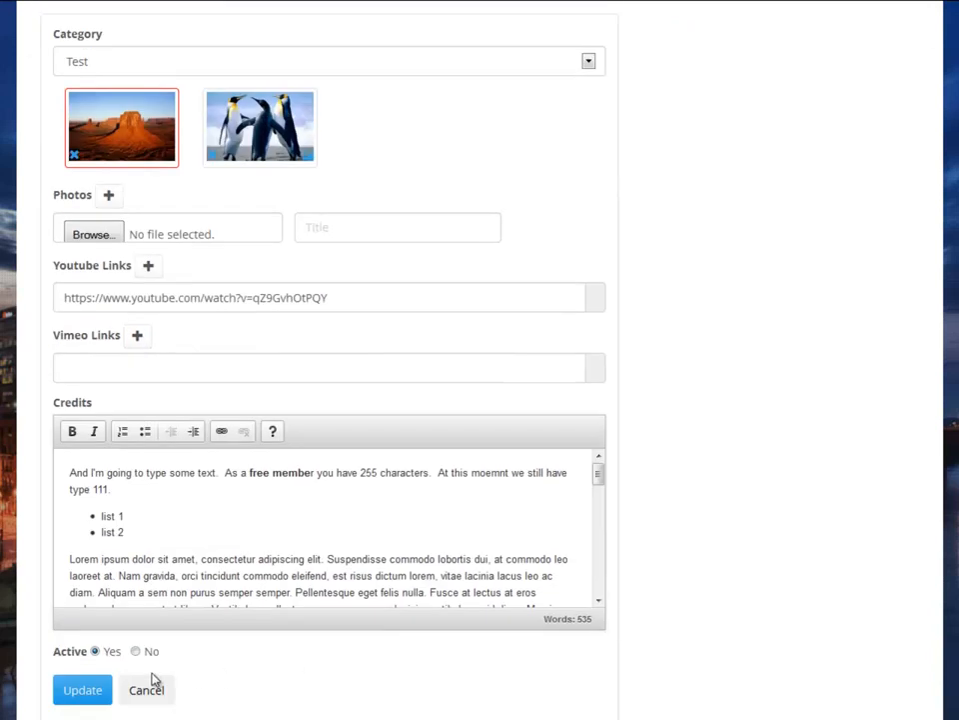
click(87, 691)
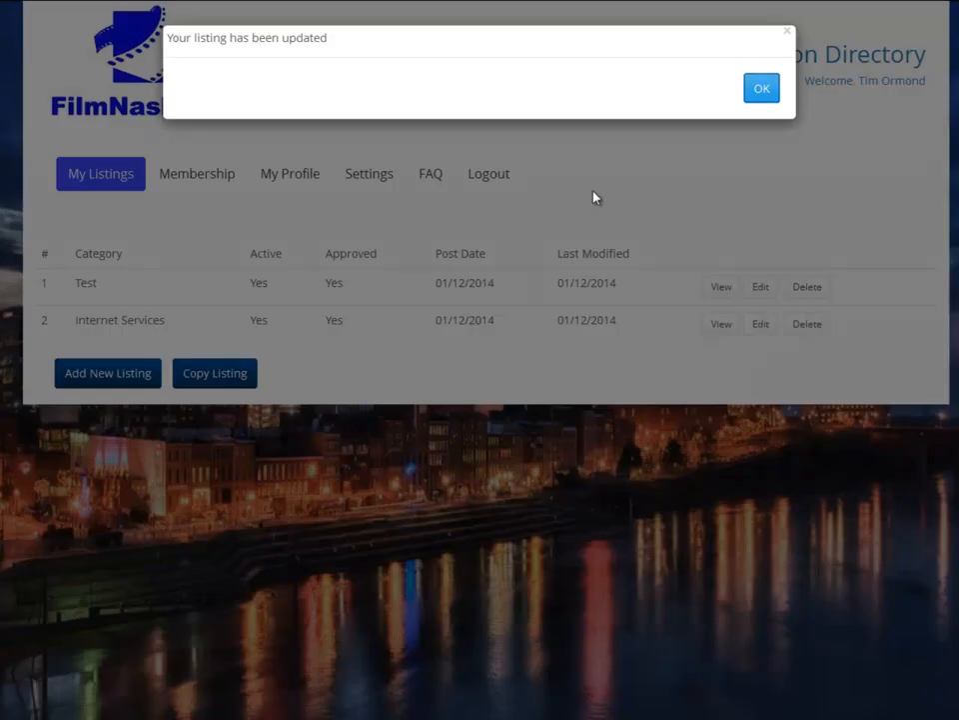
click(767, 92)
Check the featured images by viewing the updated Test listing and the Internet Services listing, closing each one
click(729, 289)
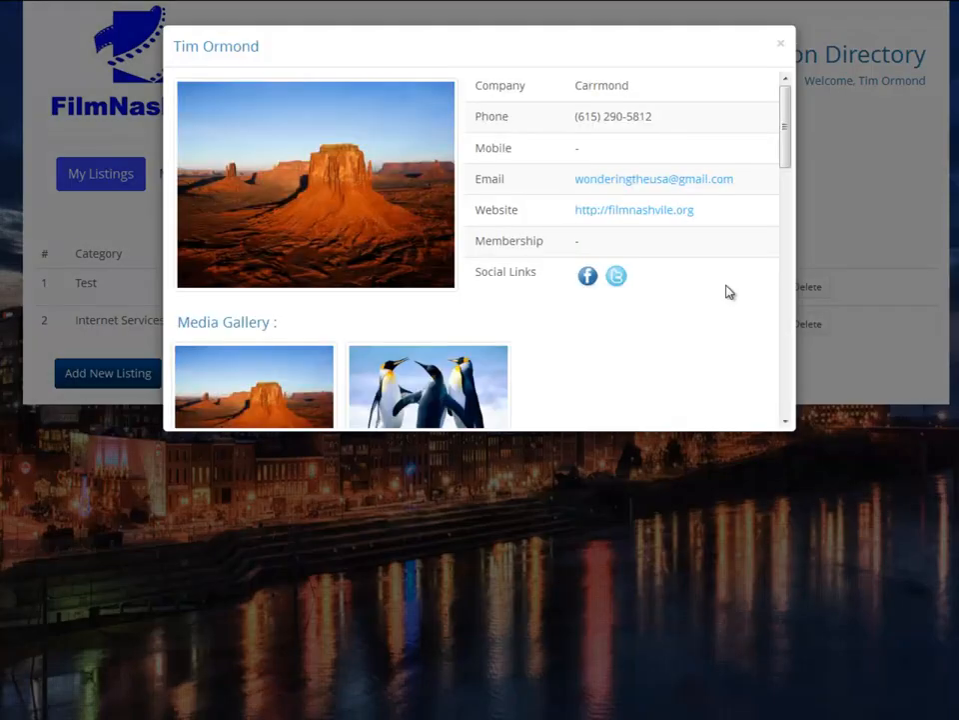
click(782, 44)
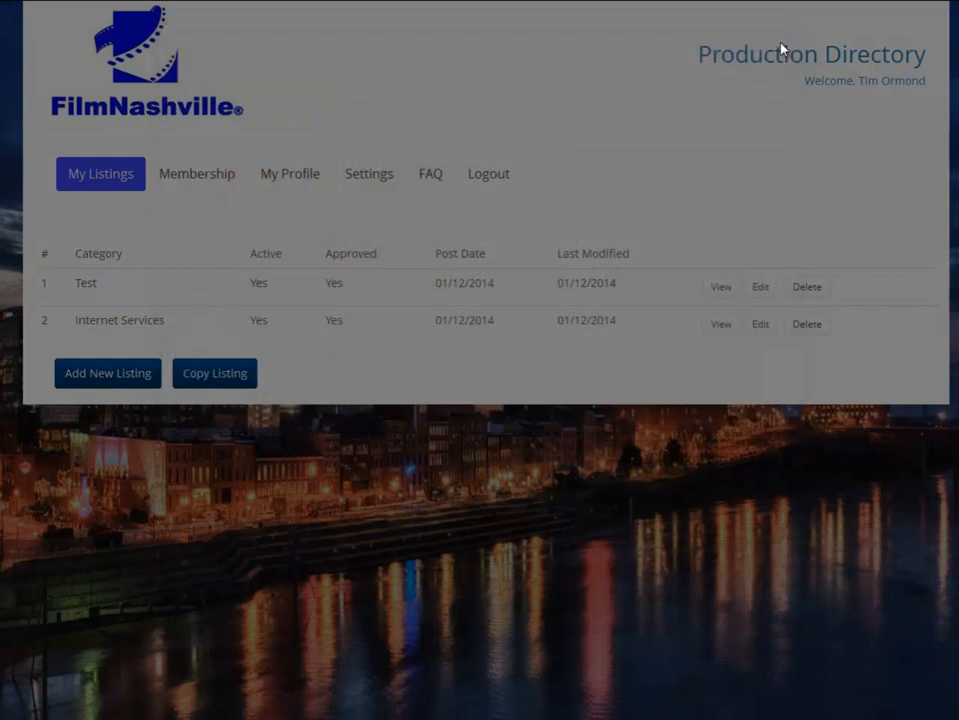
click(727, 323)
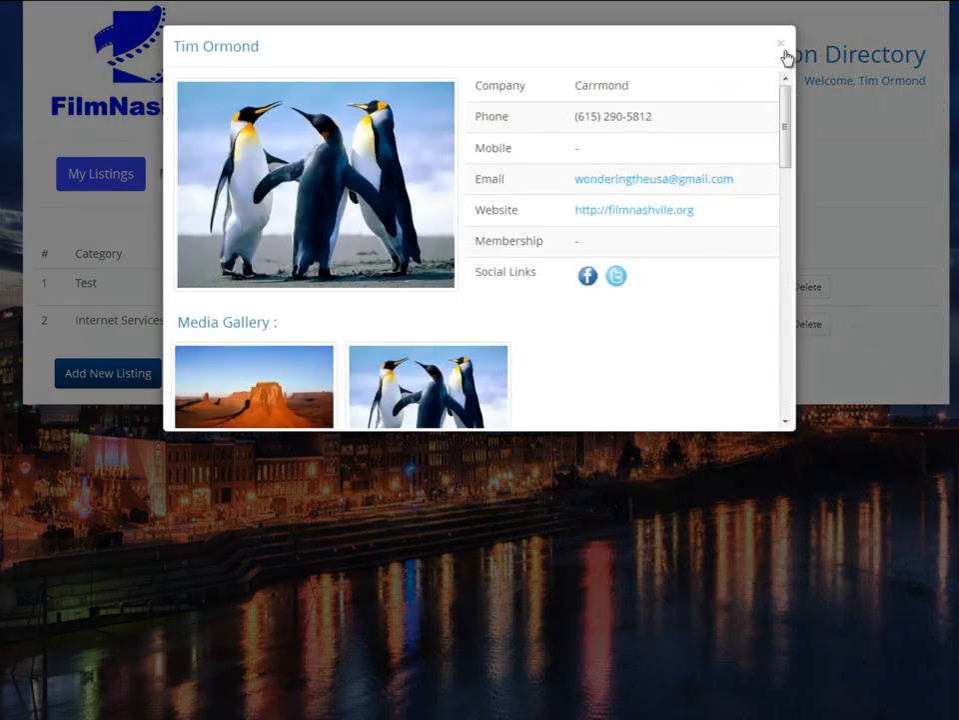
click(782, 45)
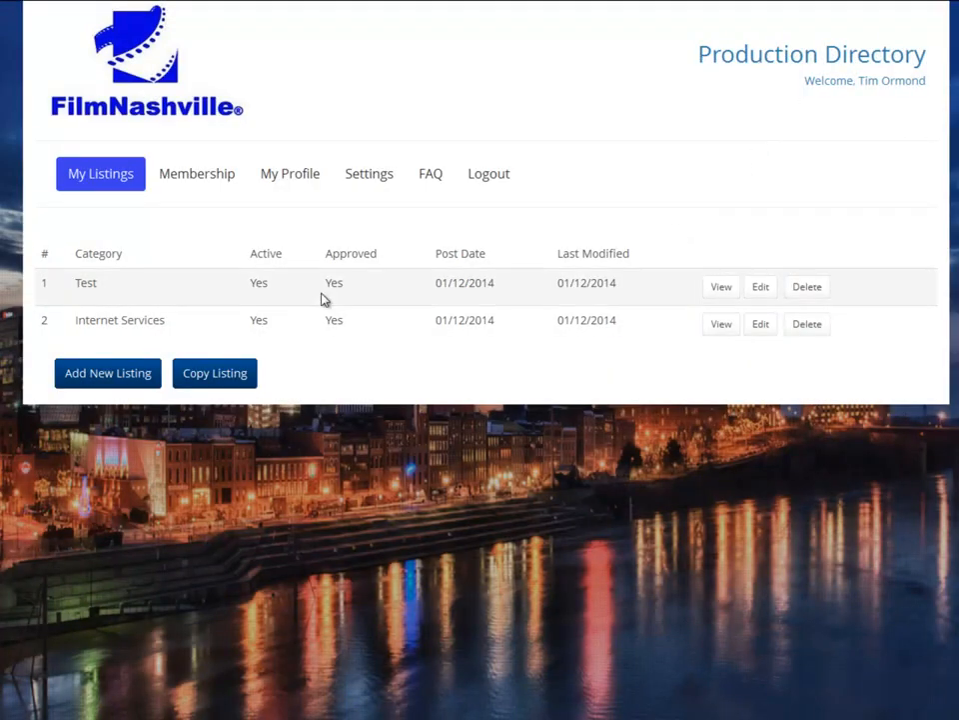
Open a blank new listing form and look over its category, photo, video link and credits fields
click(107, 377)
scroll(278, 311, down, 2)
scroll(278, 311, up, 2)
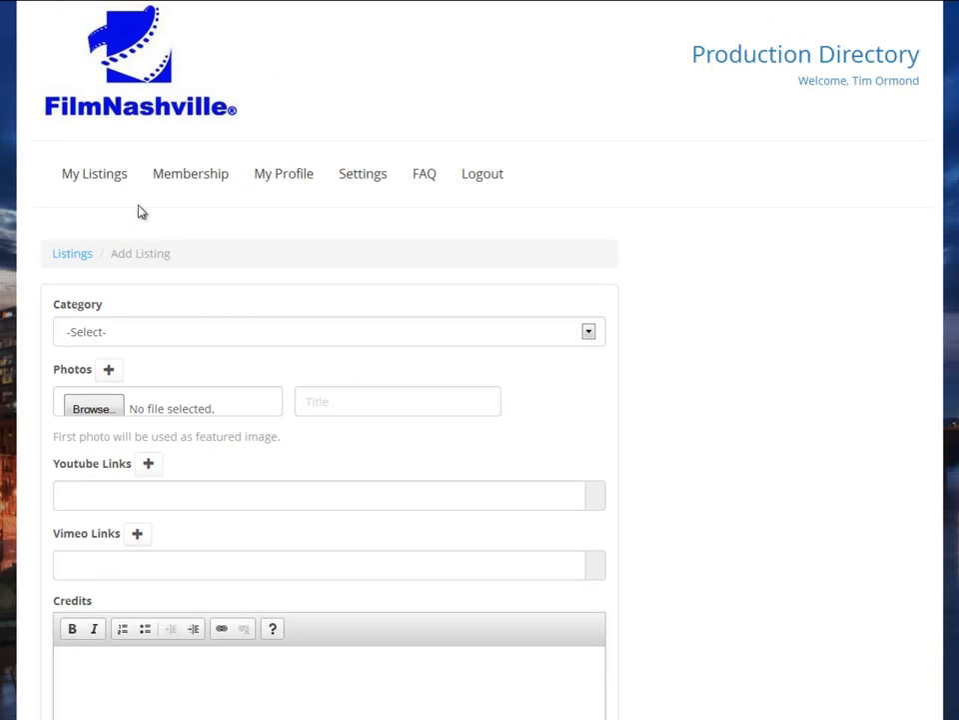
Look at the account's email and password settings, return to the FilmNashville home page and open the Contact page
click(365, 174)
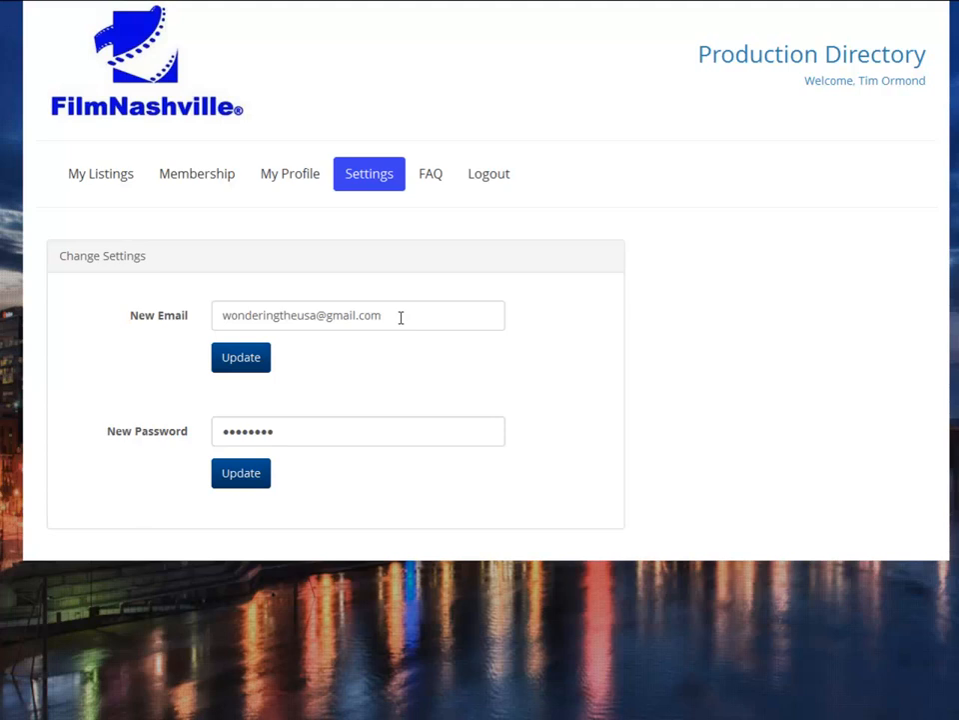
click(145, 60)
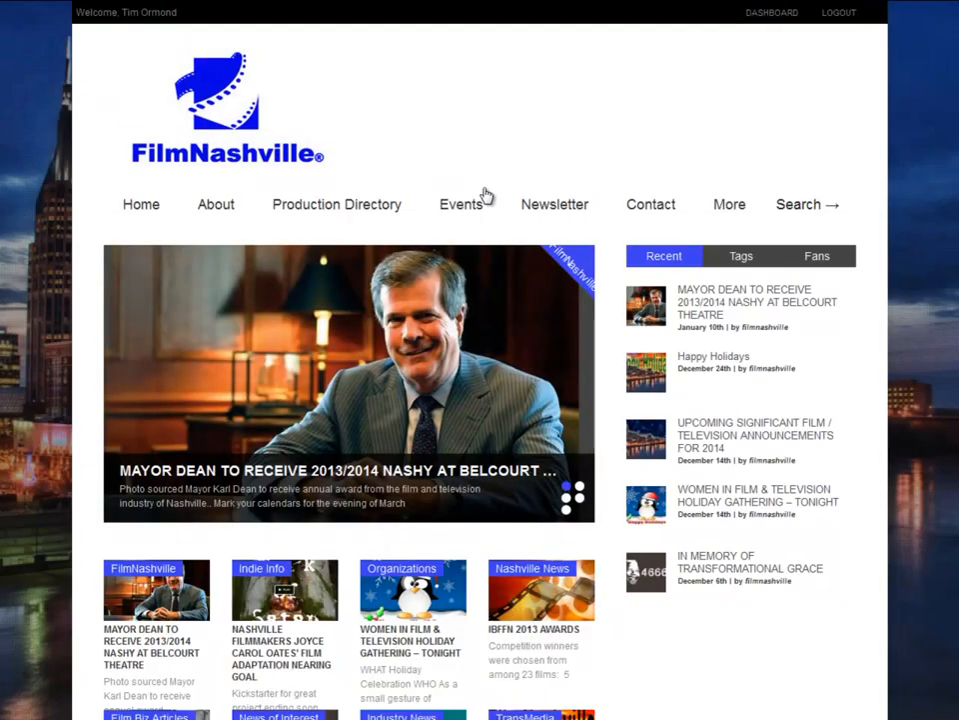
click(646, 206)
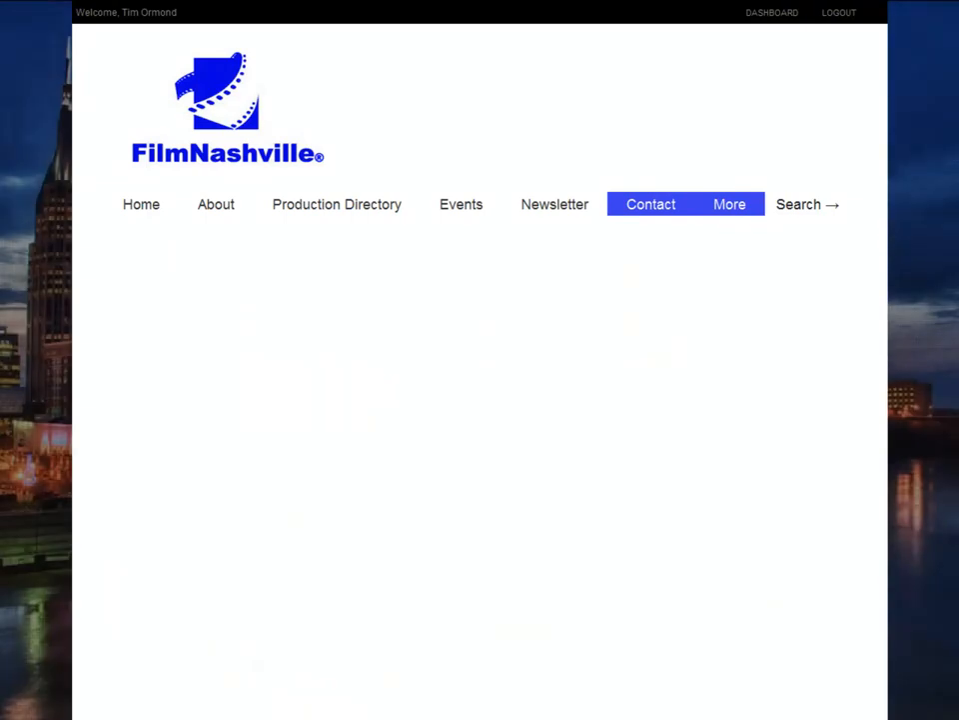